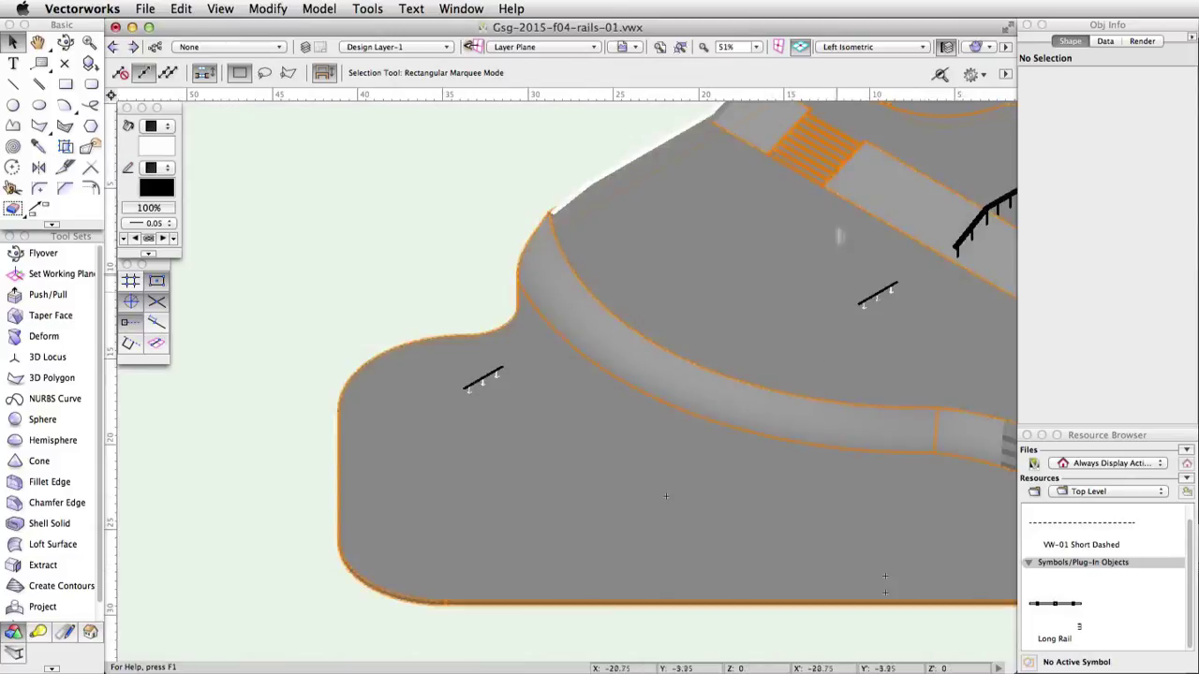
Change the standard view from Left Isometric to Front
click(871, 47)
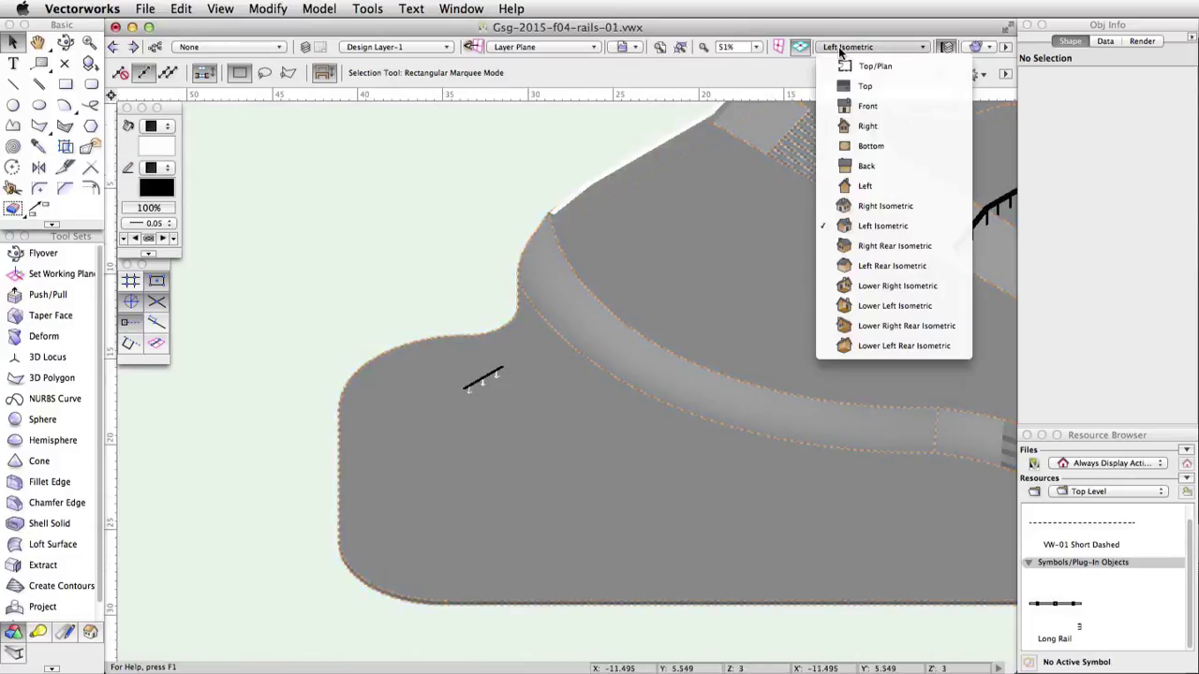
click(880, 105)
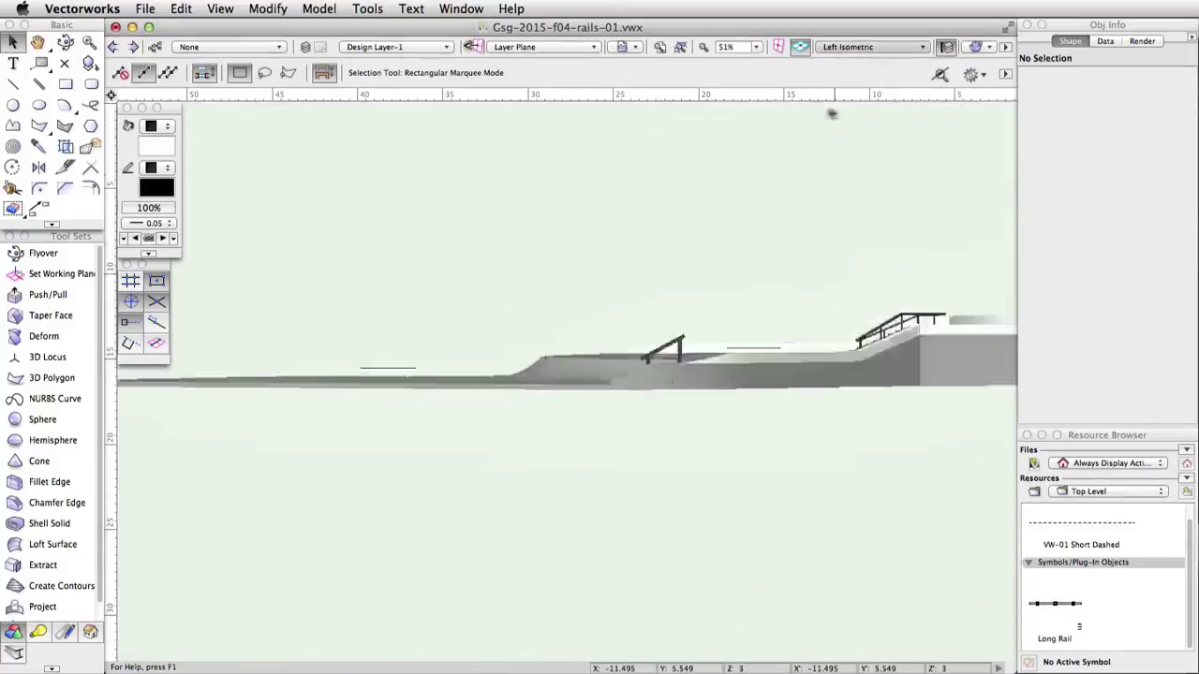
Draw a circle of radius 0.1 below the ground line as the rail profile
click(13, 105)
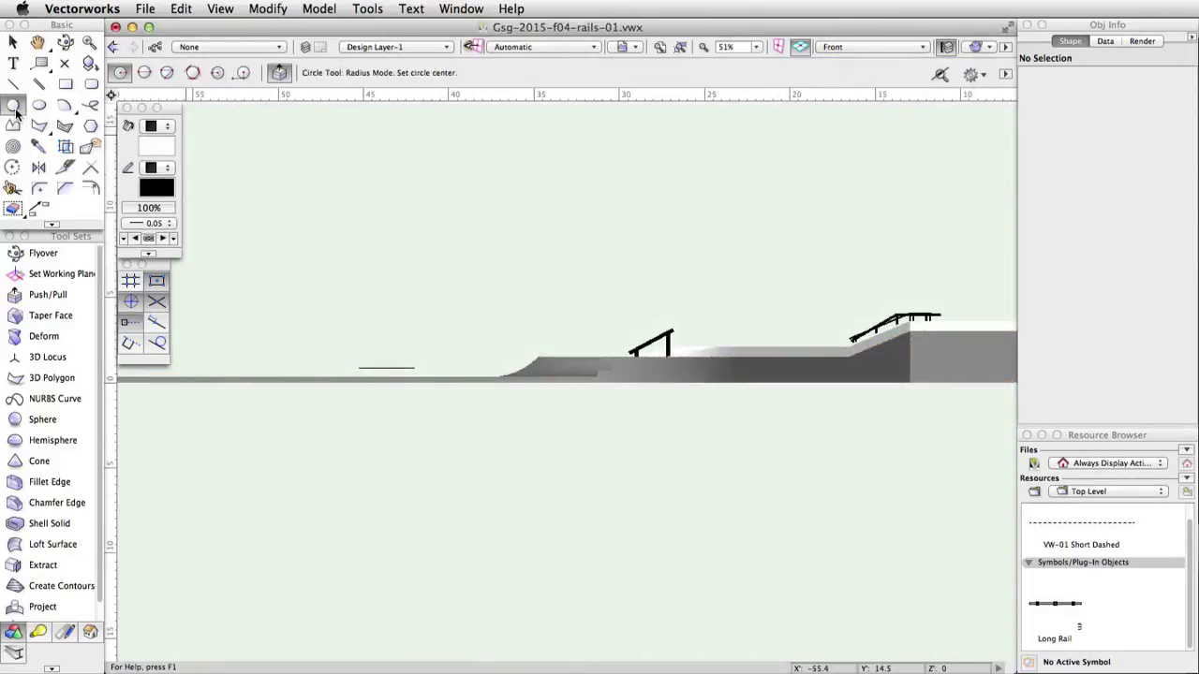
click(637, 490)
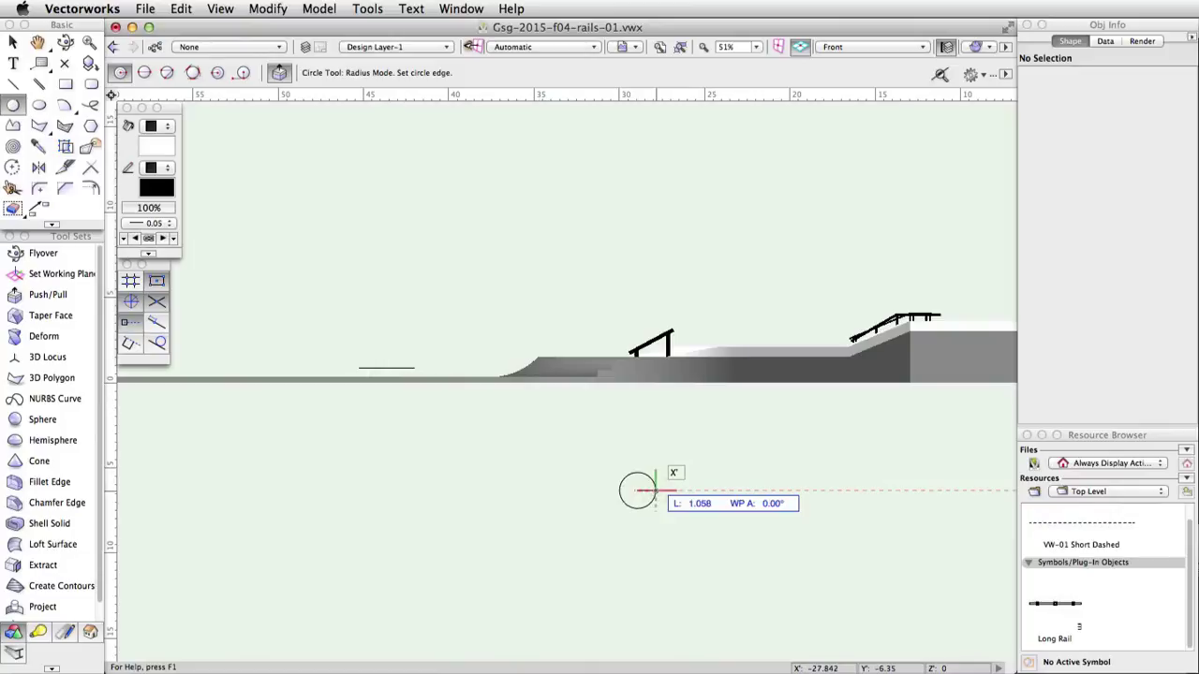
key(Tab)
text(0.1)
key(Return)
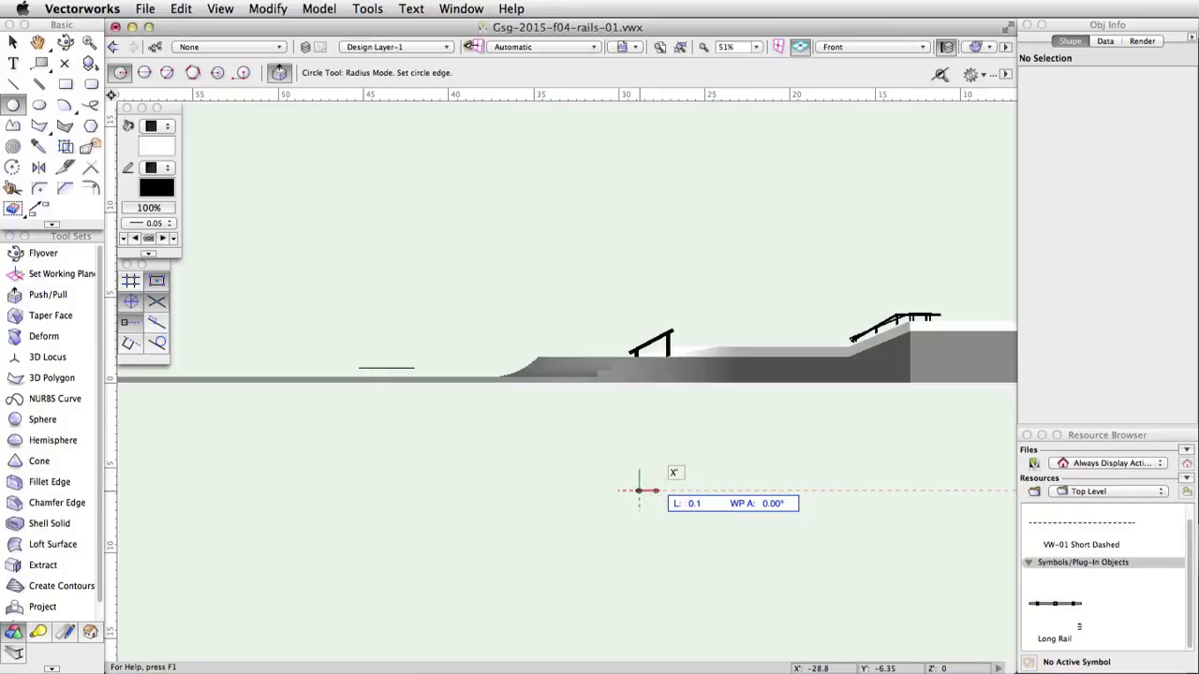
scroll(629, 490, up, 5)
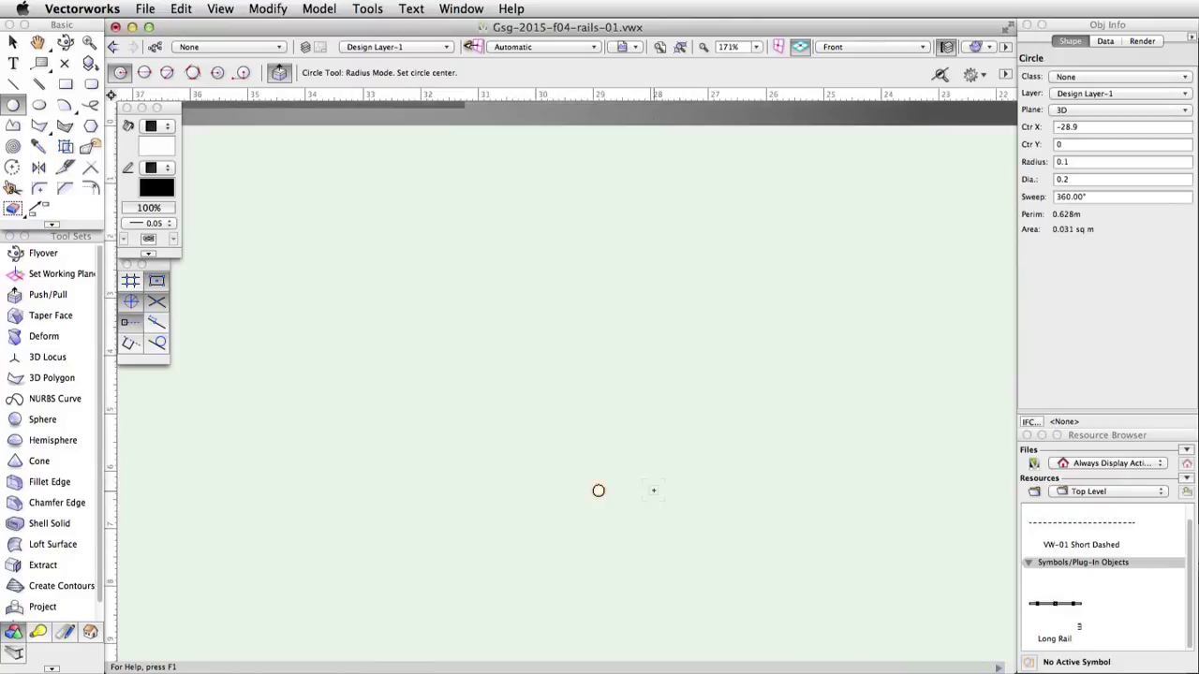
On the Screen Plane, draw a 6.5 horizontal line above the circle, then select both objects
click(554, 47)
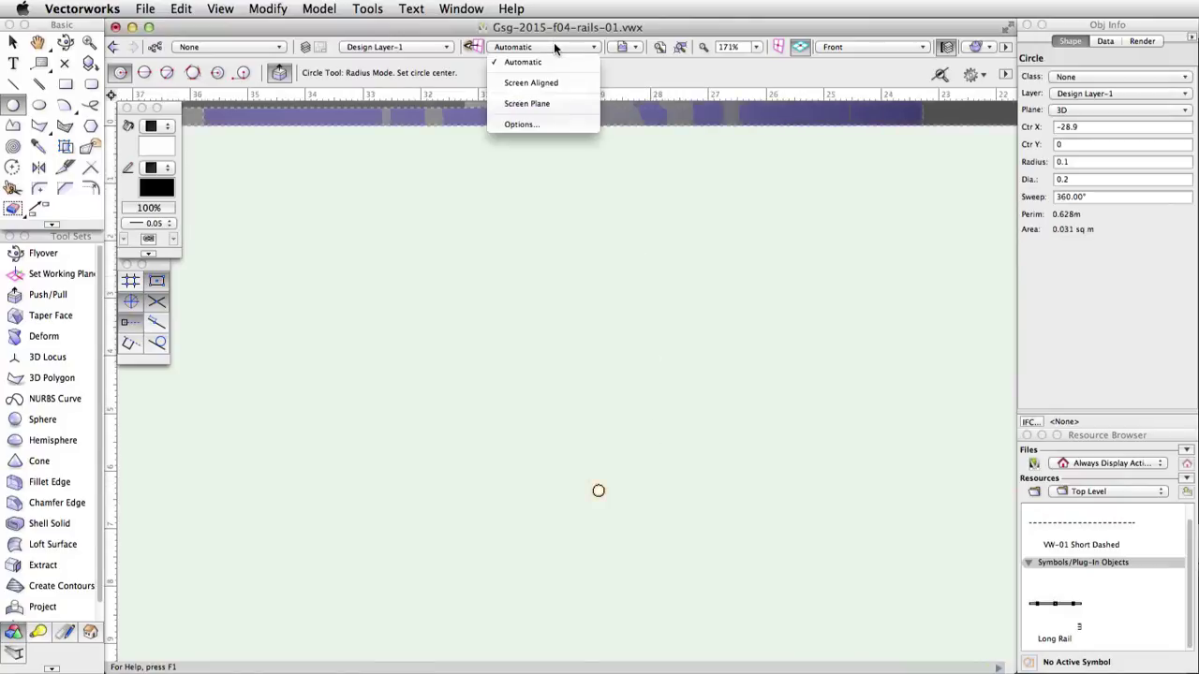
click(554, 103)
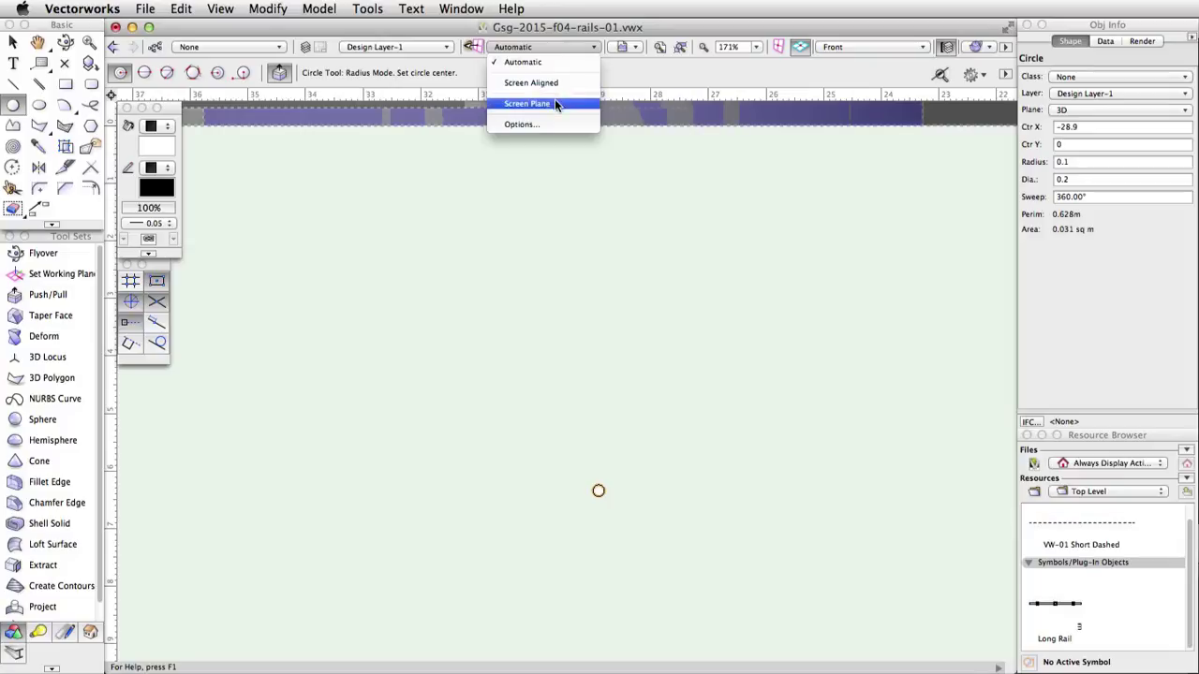
click(14, 83)
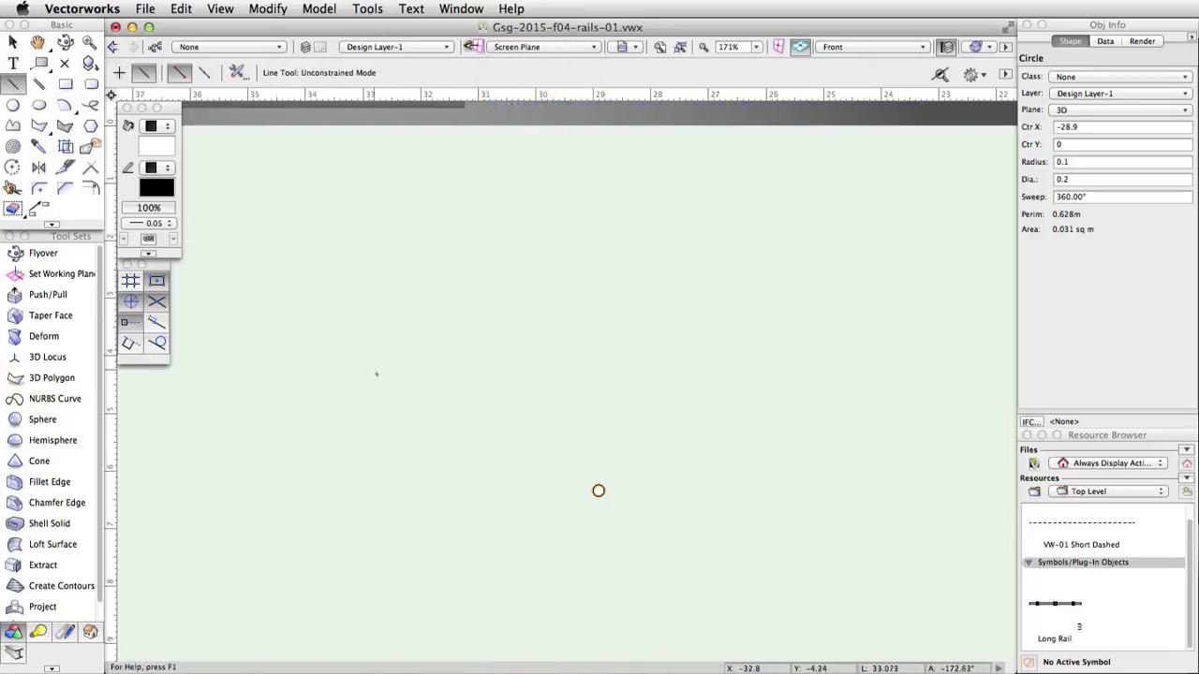
click(383, 382)
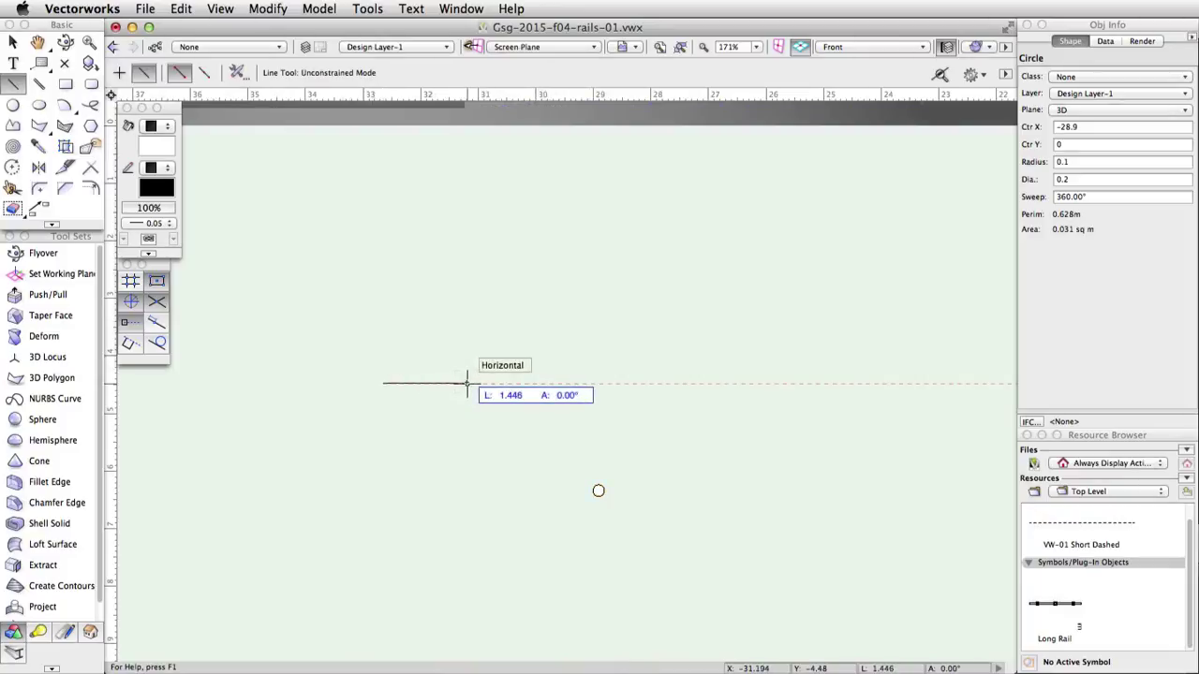
key(Tab)
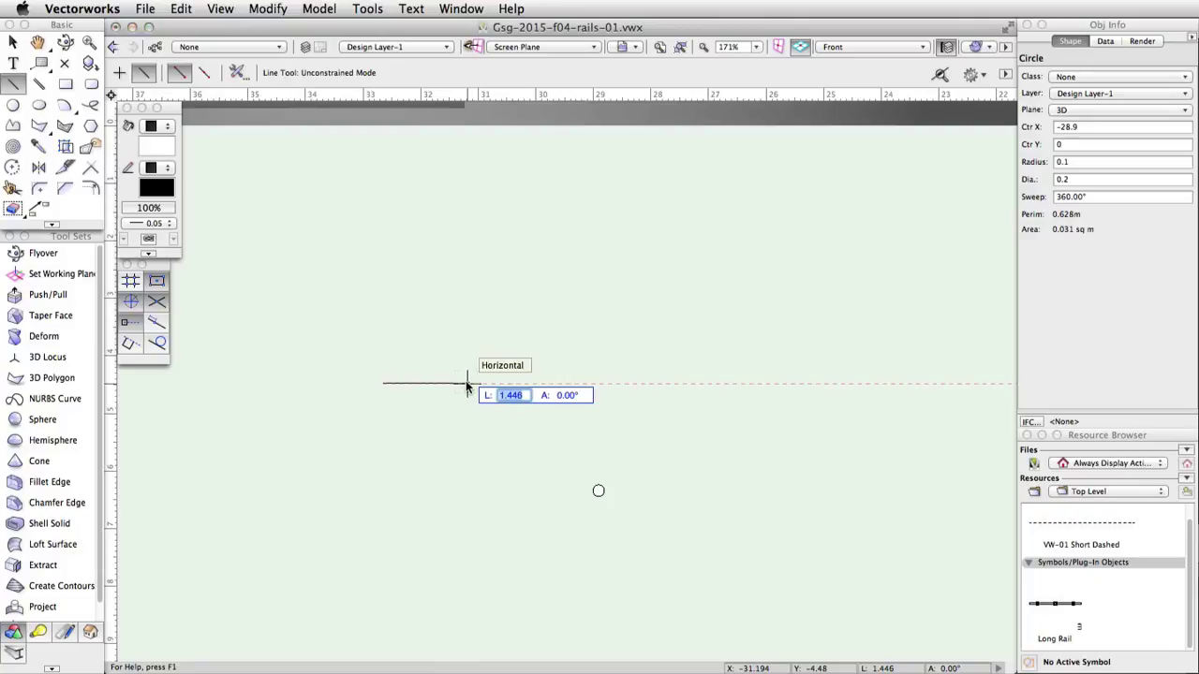
text(6.5)
key(Tab)
key(Return)
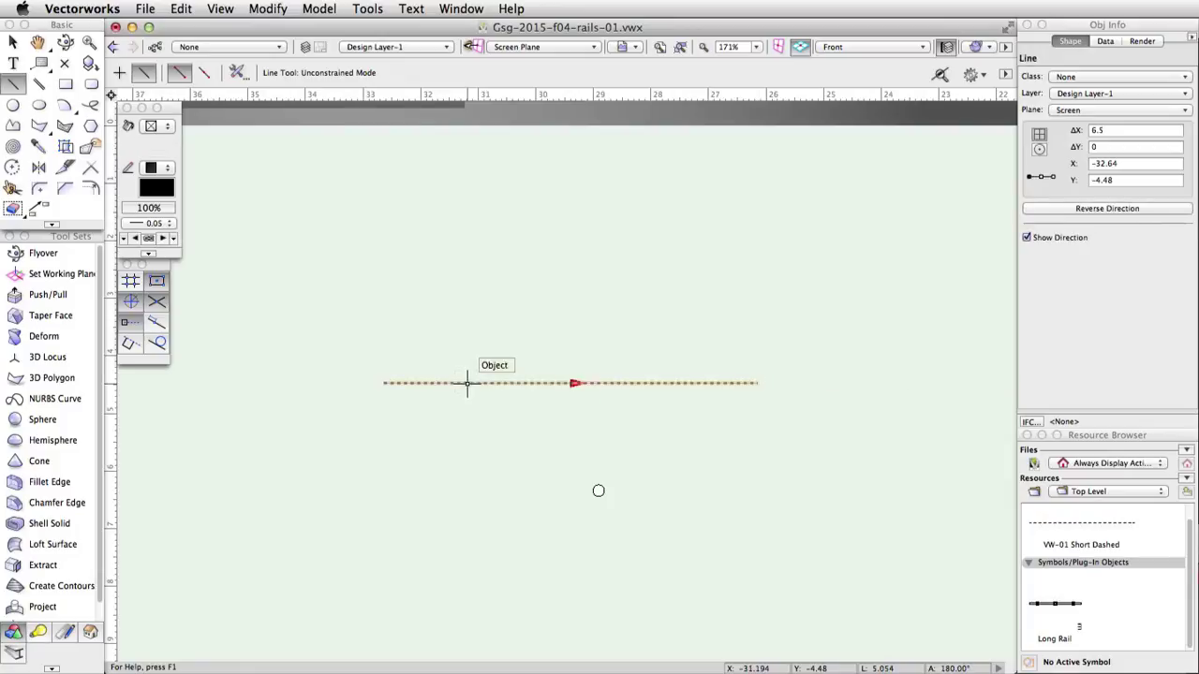
key(x)
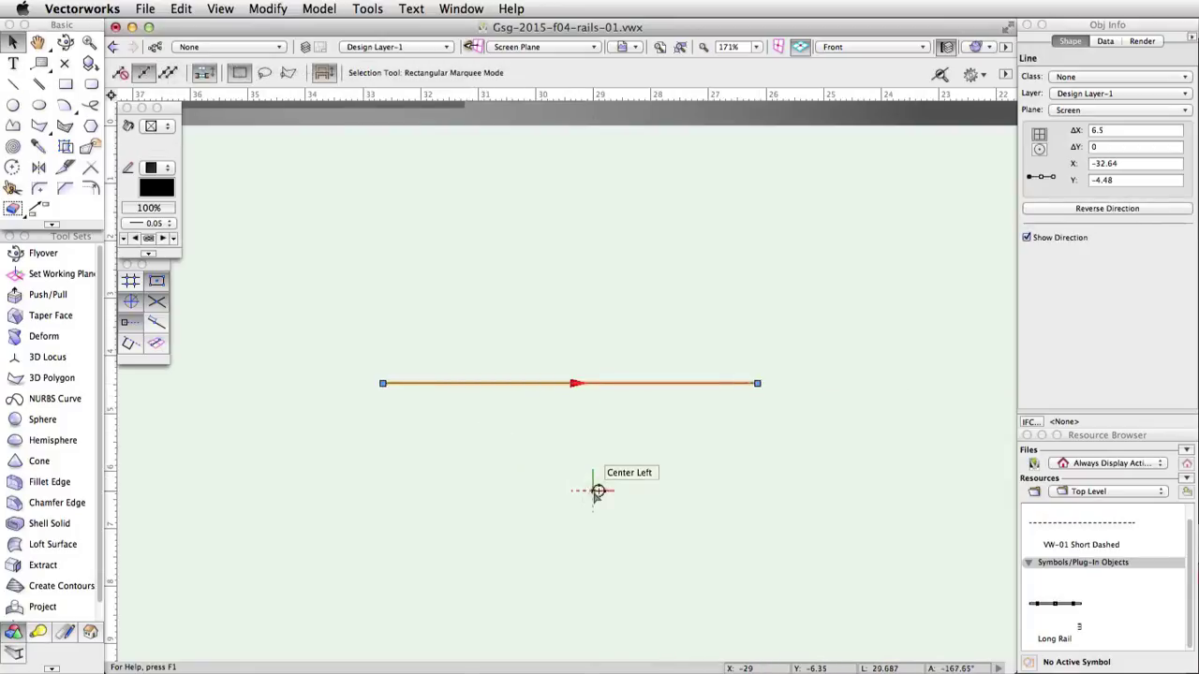
key(super+a)
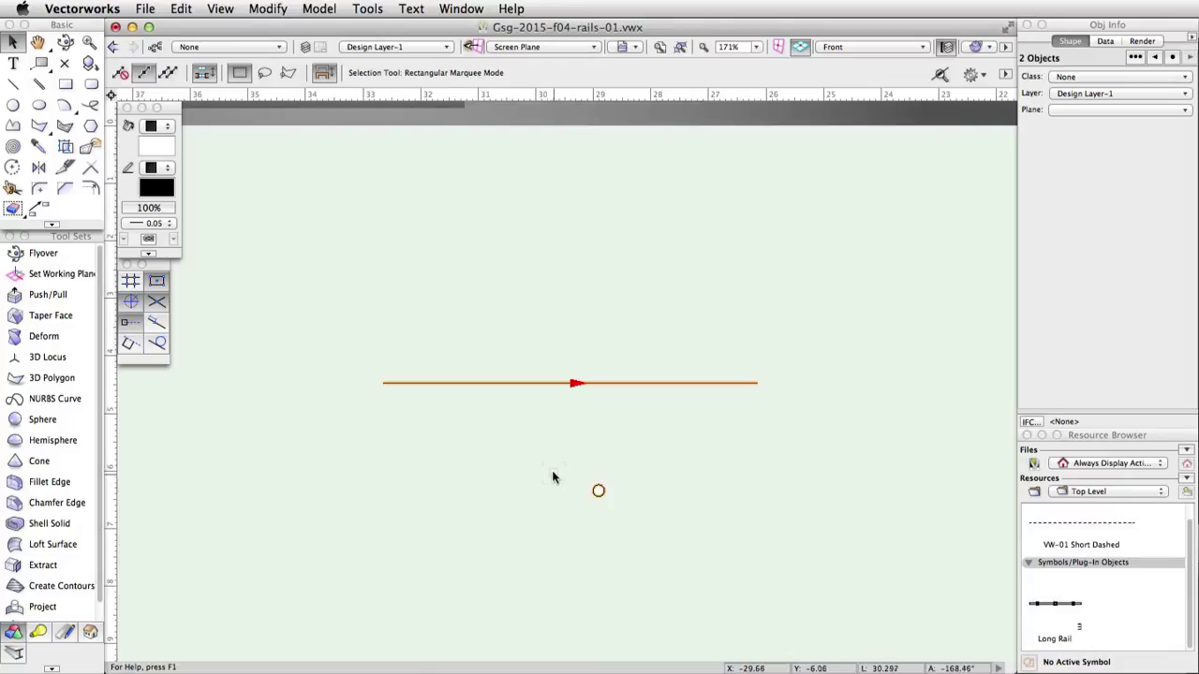
Extrude the 0.1 circle along the 6.5 line into a straight round rail solid
click(318, 8)
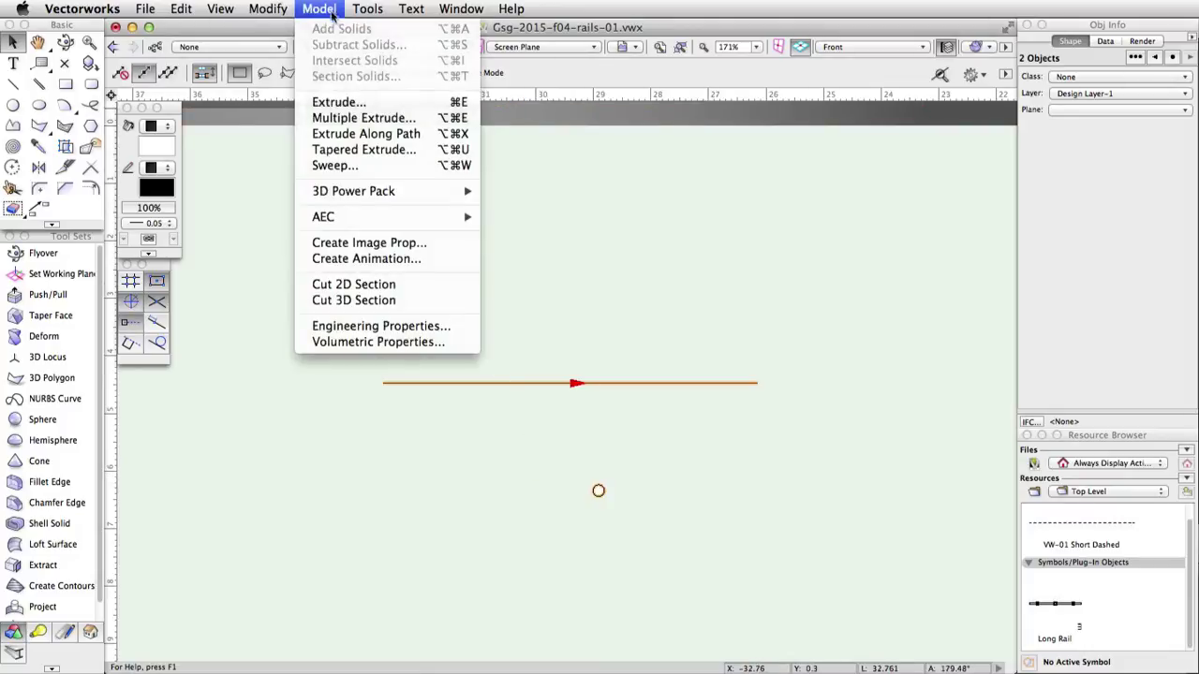
click(414, 134)
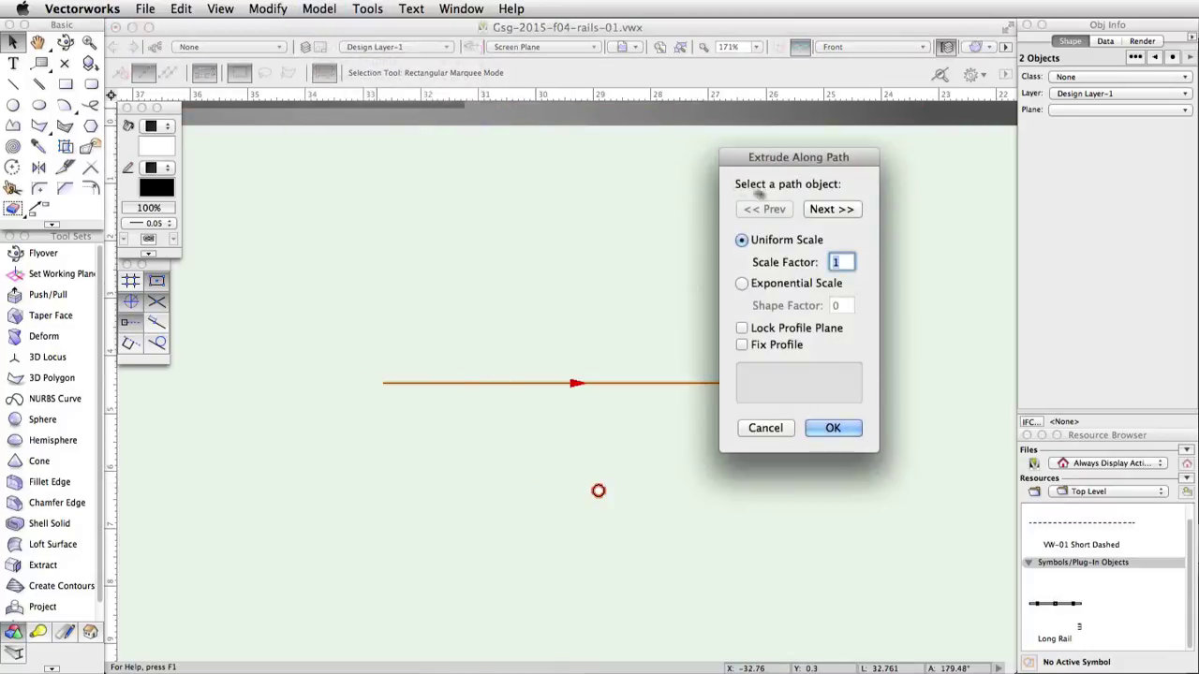
click(823, 209)
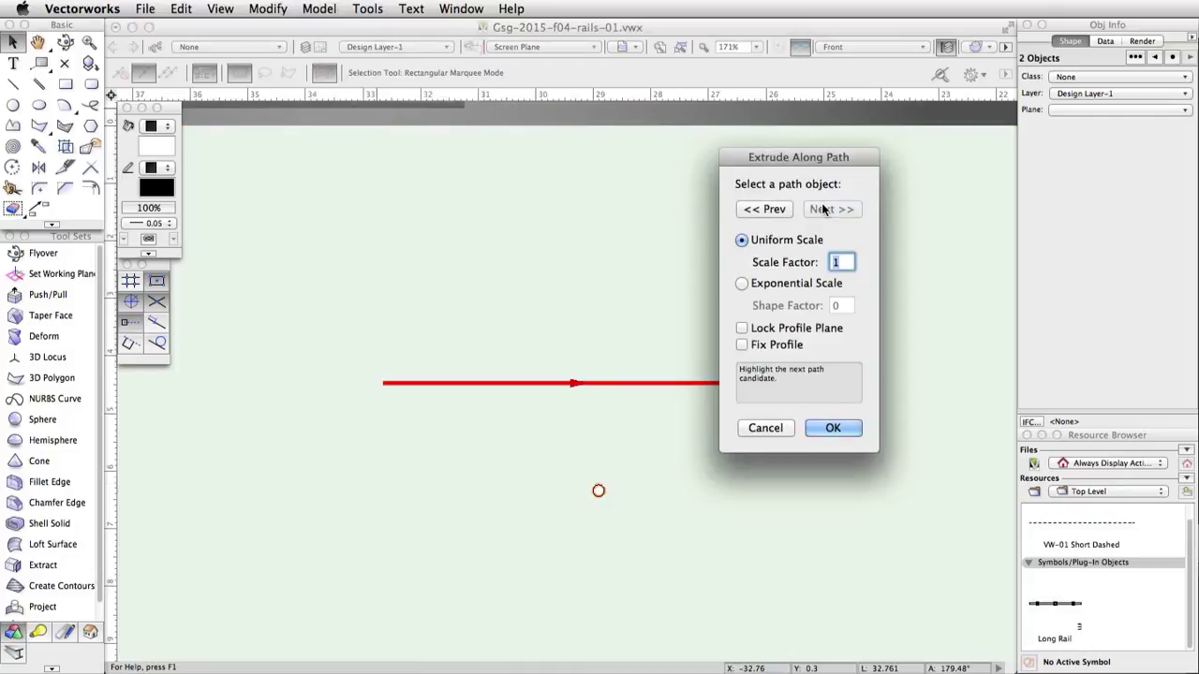
click(837, 428)
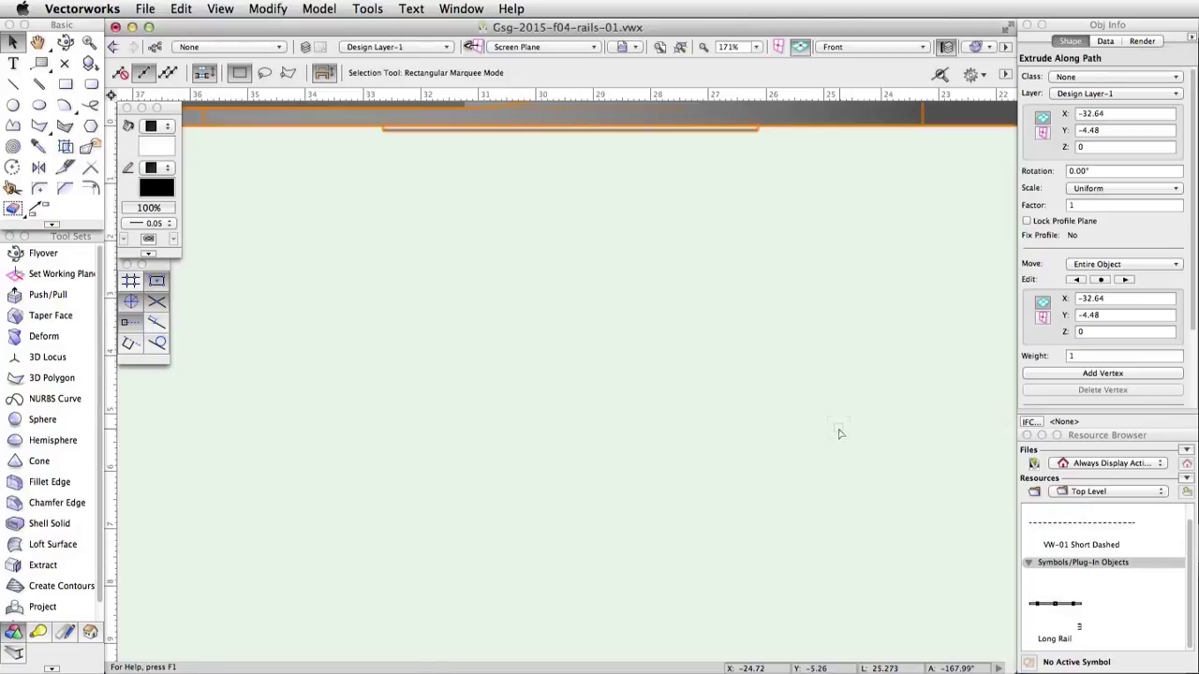
key(h)
drag(618, 185, 646, 377)
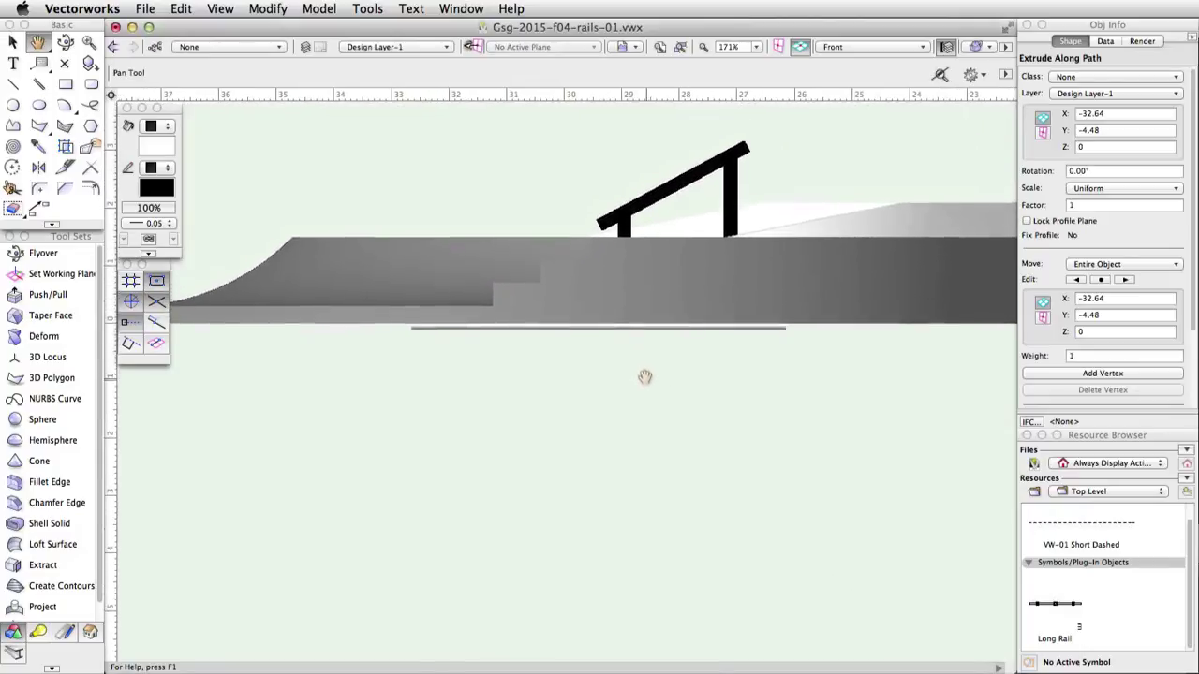
Move the straight rail up and left, clear of the slab, to X -55.052, Z 2.199
key(x)
click(637, 302)
scroll(637, 303, up, 4)
middle_drag(678, 419, 698, 516)
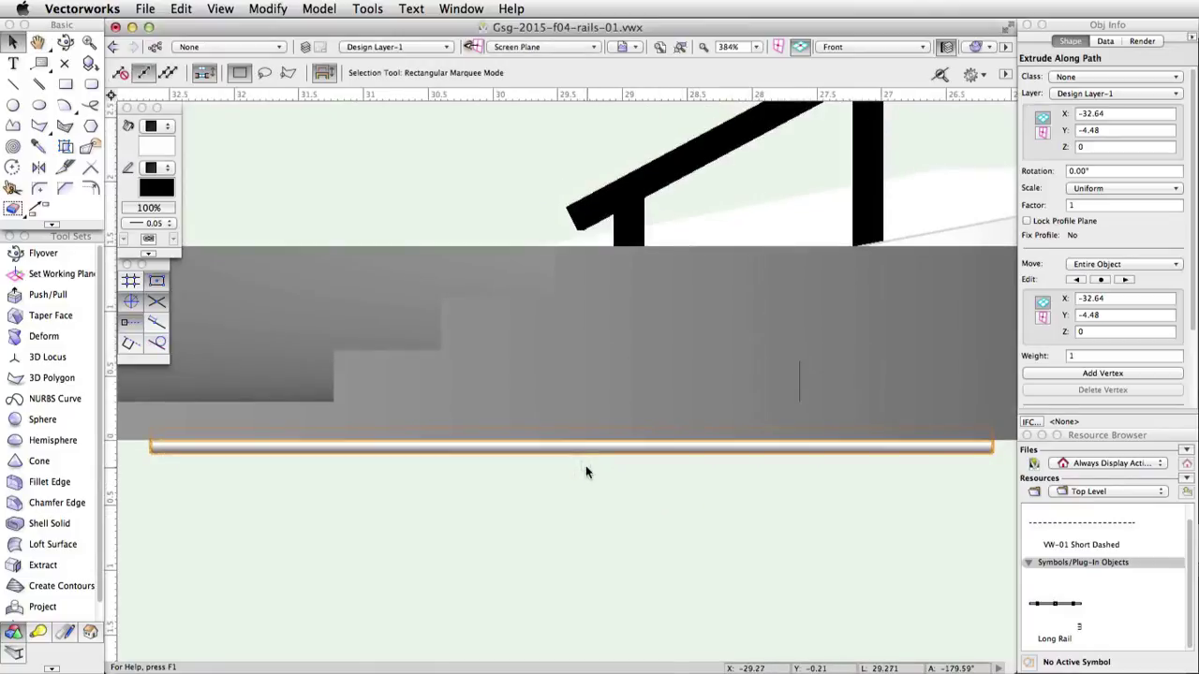
mouse_move(585, 454)
middle_down()
mouse_move(539, 271)
mouse_move(744, 356)
mouse_move(522, 216)
middle_up()
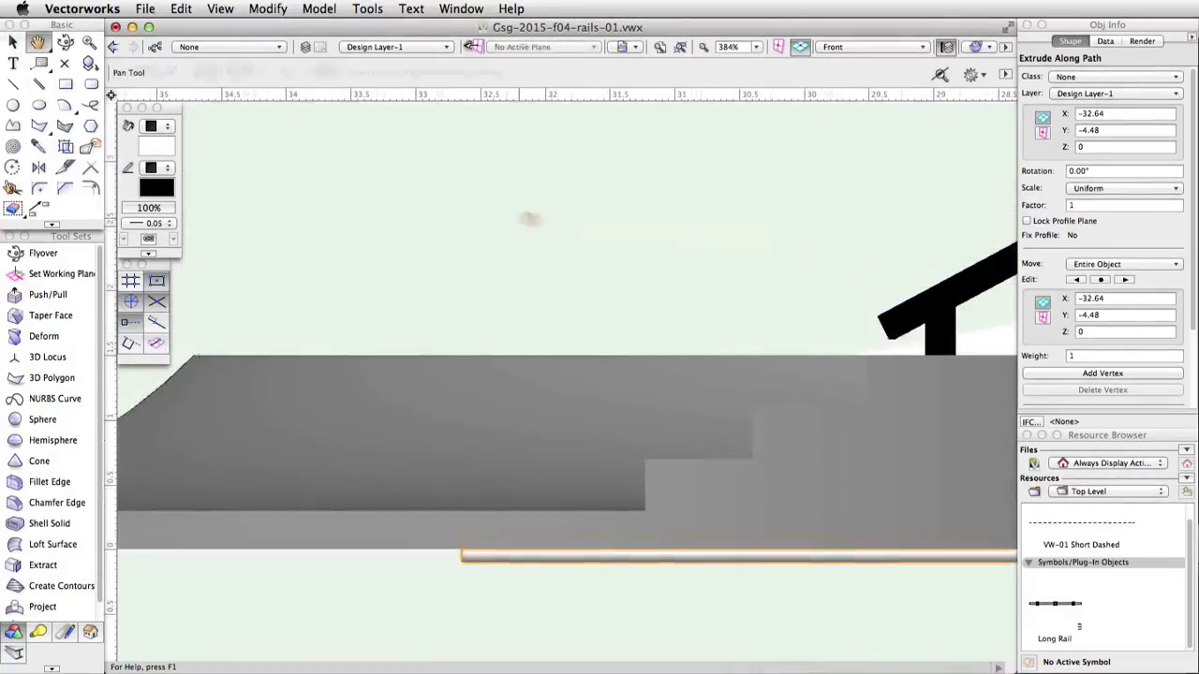
scroll(720, 254, down, 5)
drag(440, 281, 534, 339)
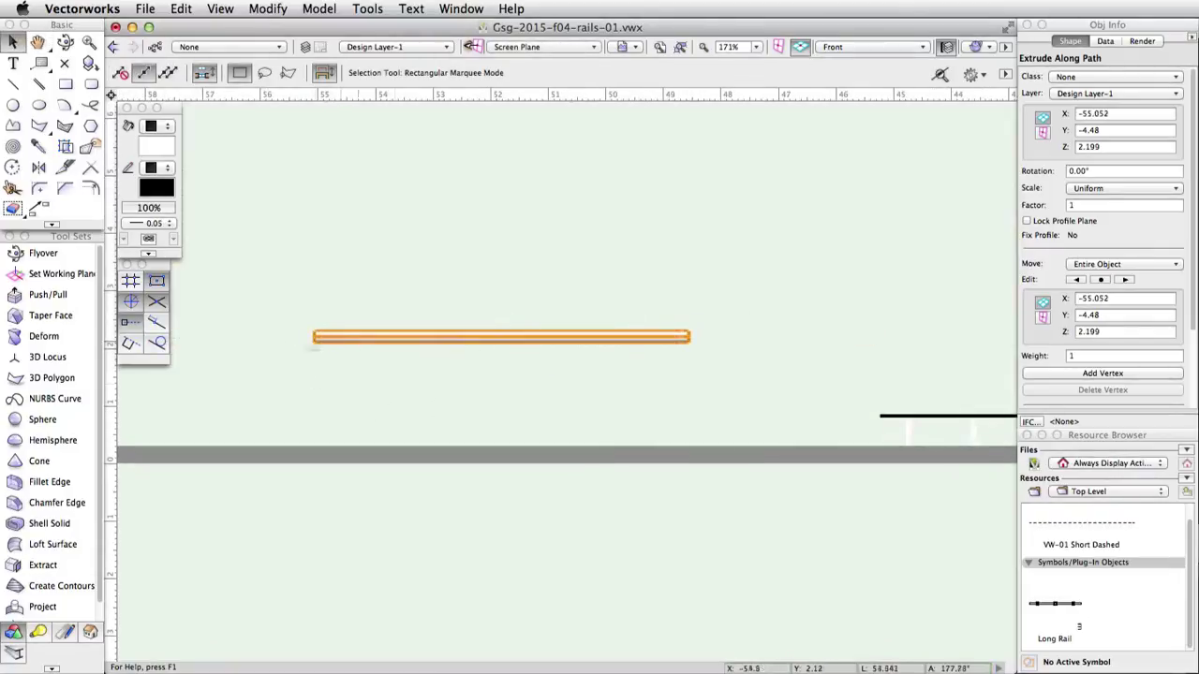
click(75, 335)
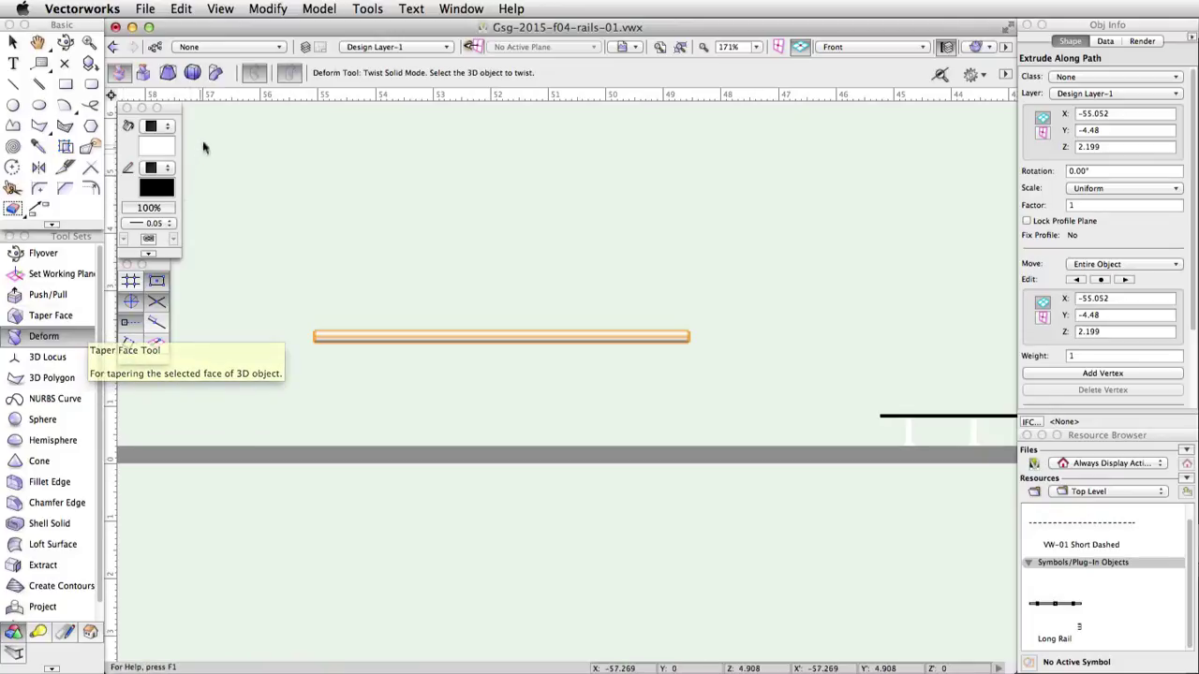
Bend the rail's right end upward about 30.75° with Bend Solid
click(290, 75)
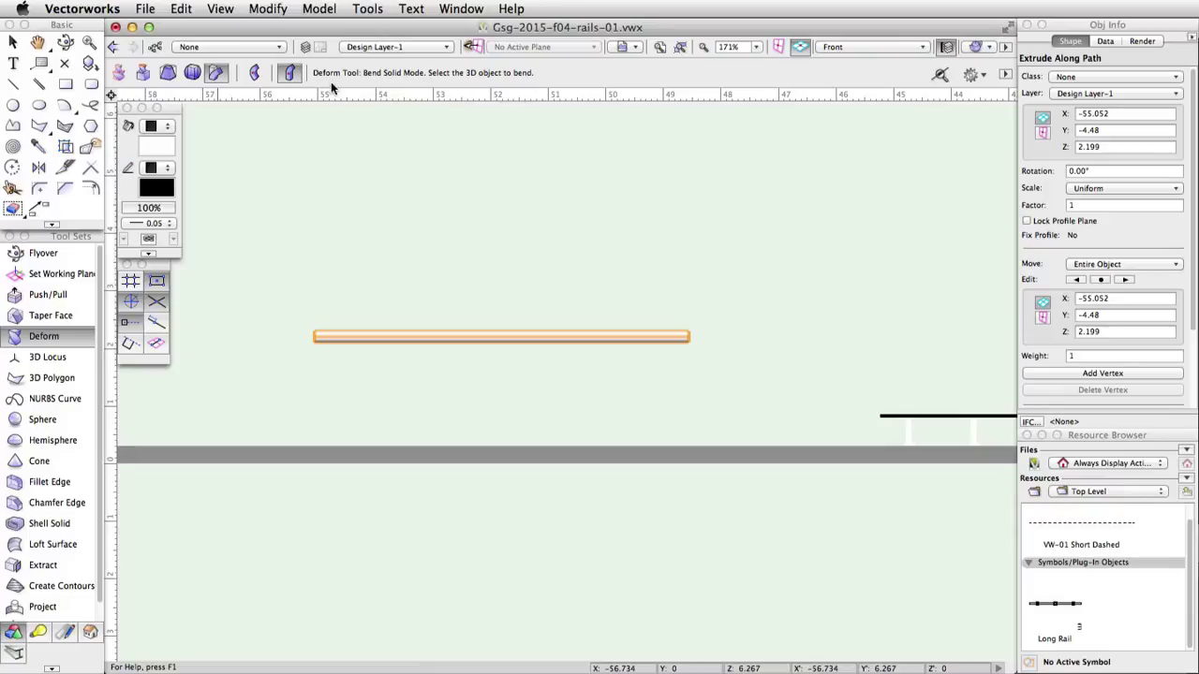
click(678, 341)
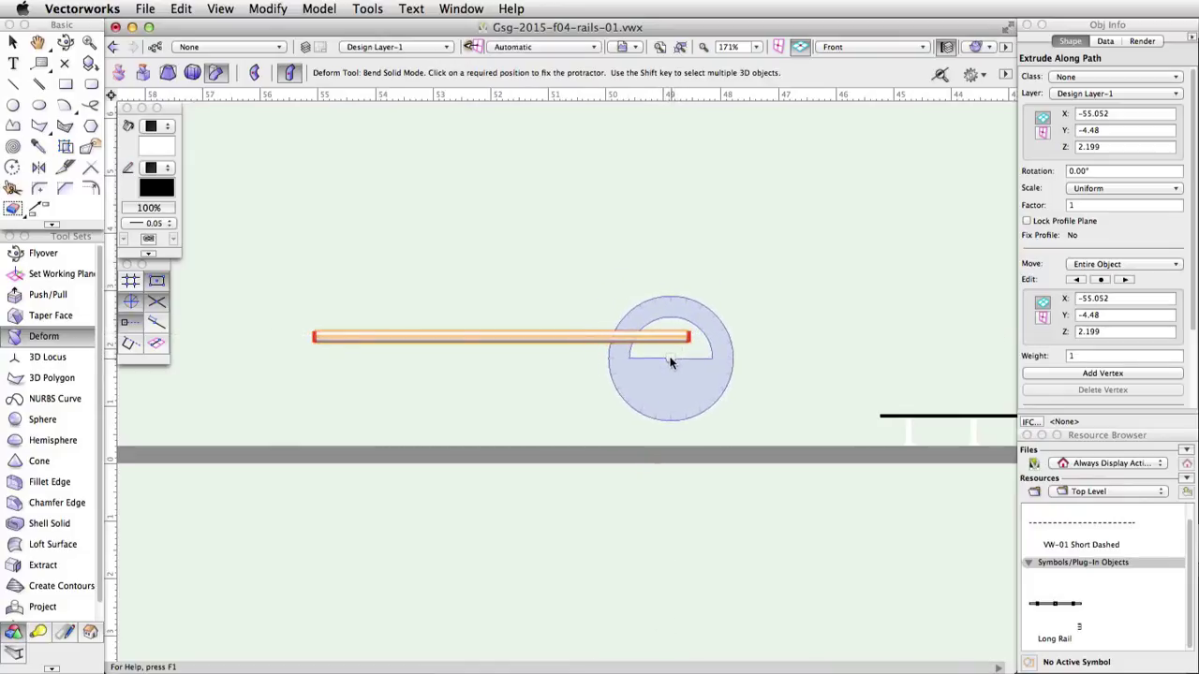
scroll(666, 364, up, 1)
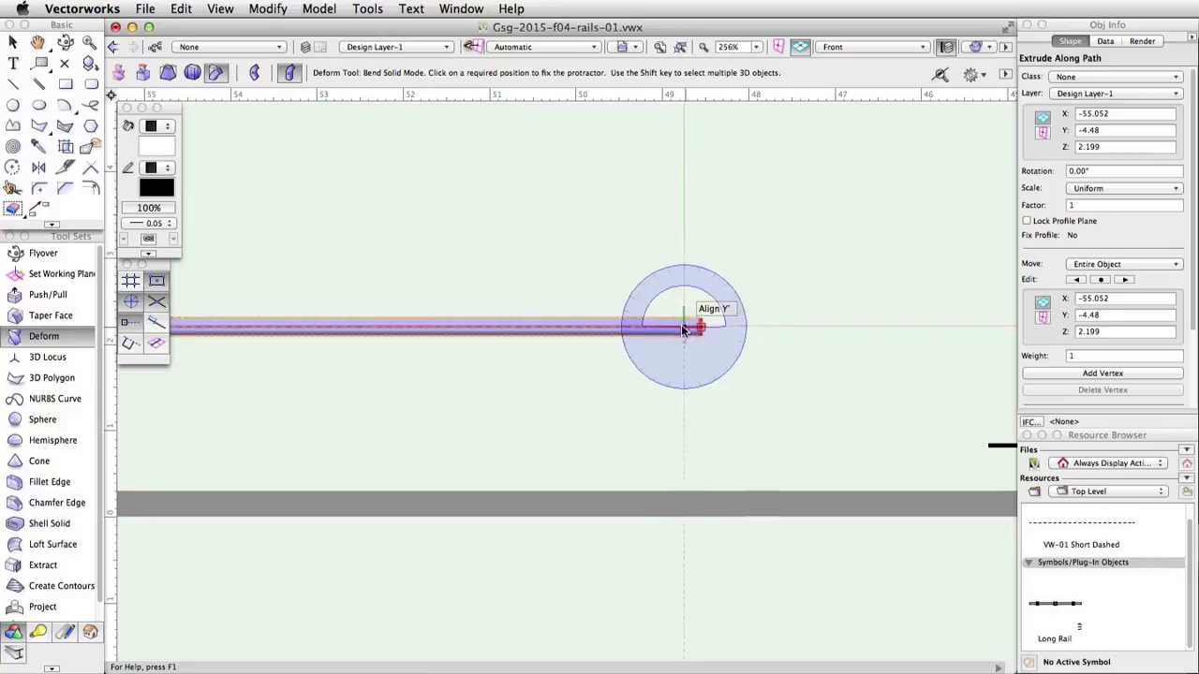
click(540, 328)
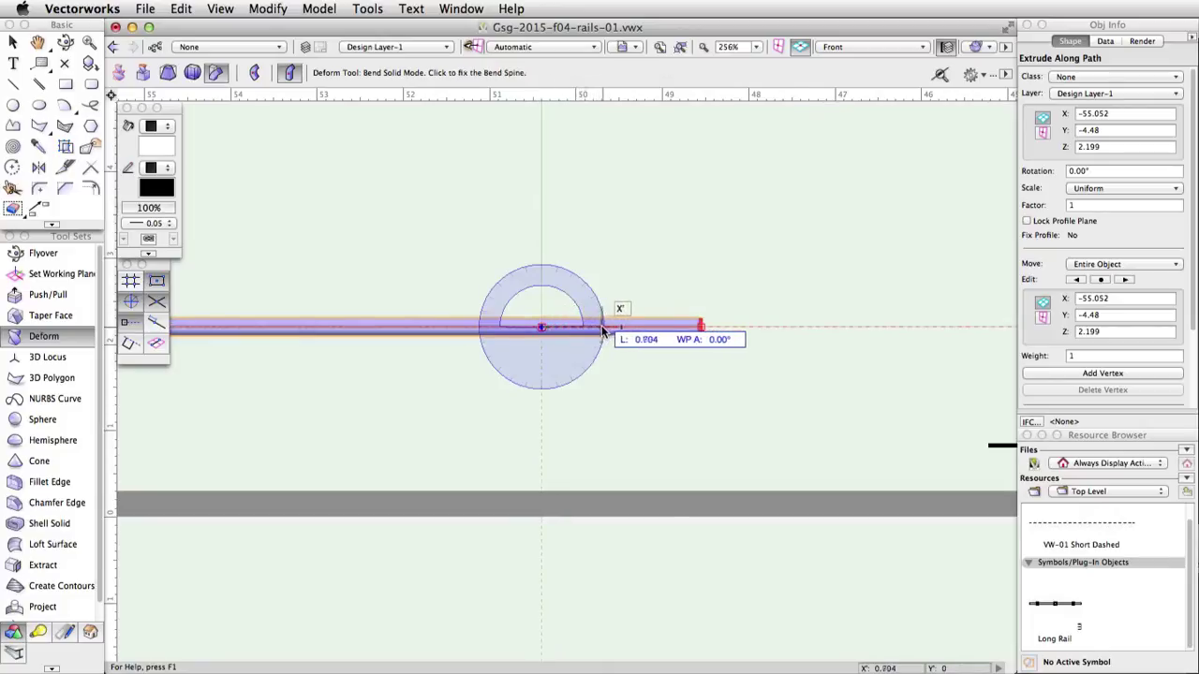
click(698, 329)
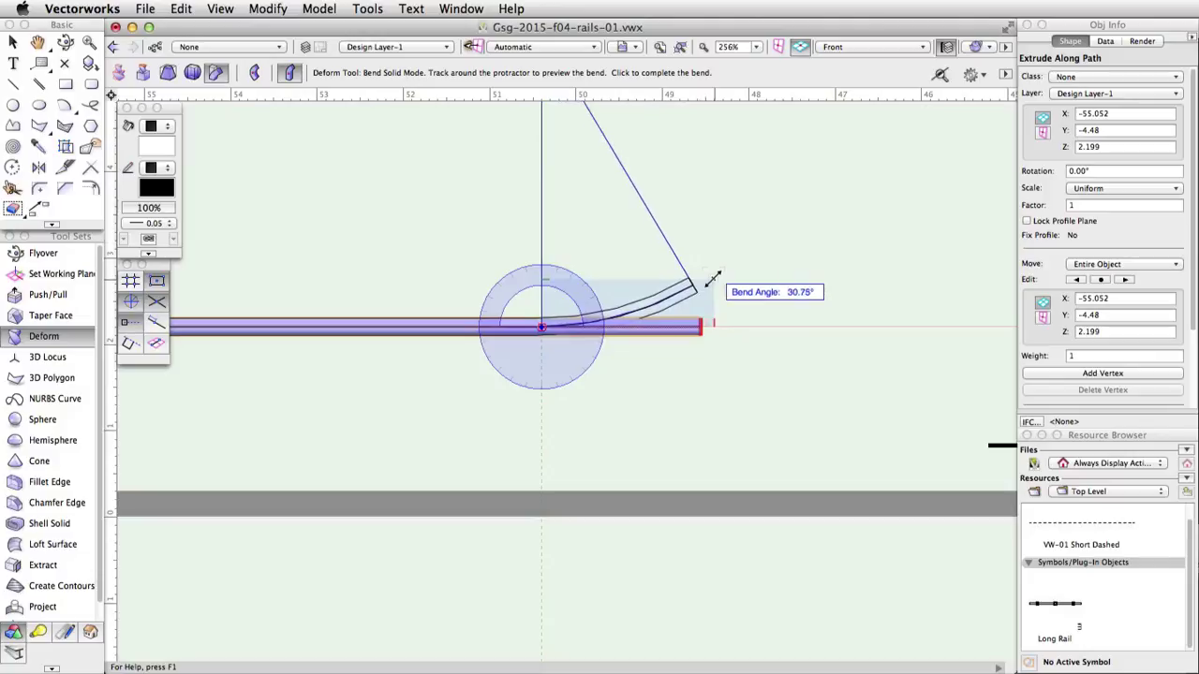
click(713, 279)
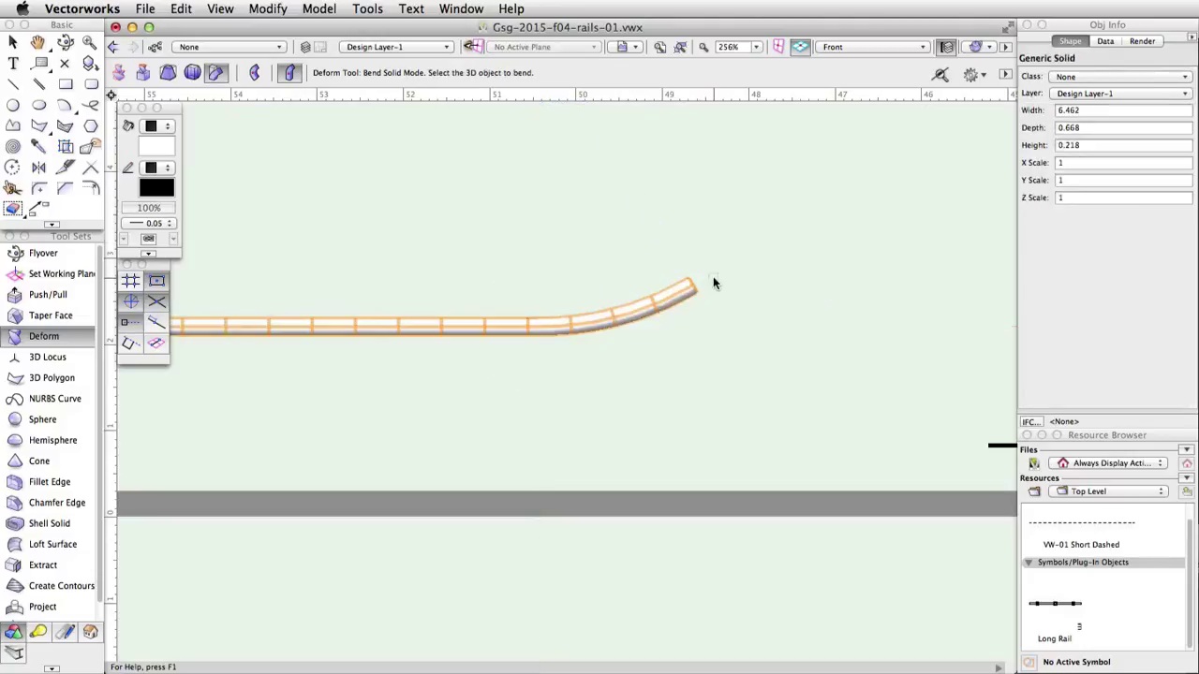
Bend the rail's left portion upward about 40.39°, making a U-shaped rail 5.811 wide
middle_drag(468, 380, 626, 407)
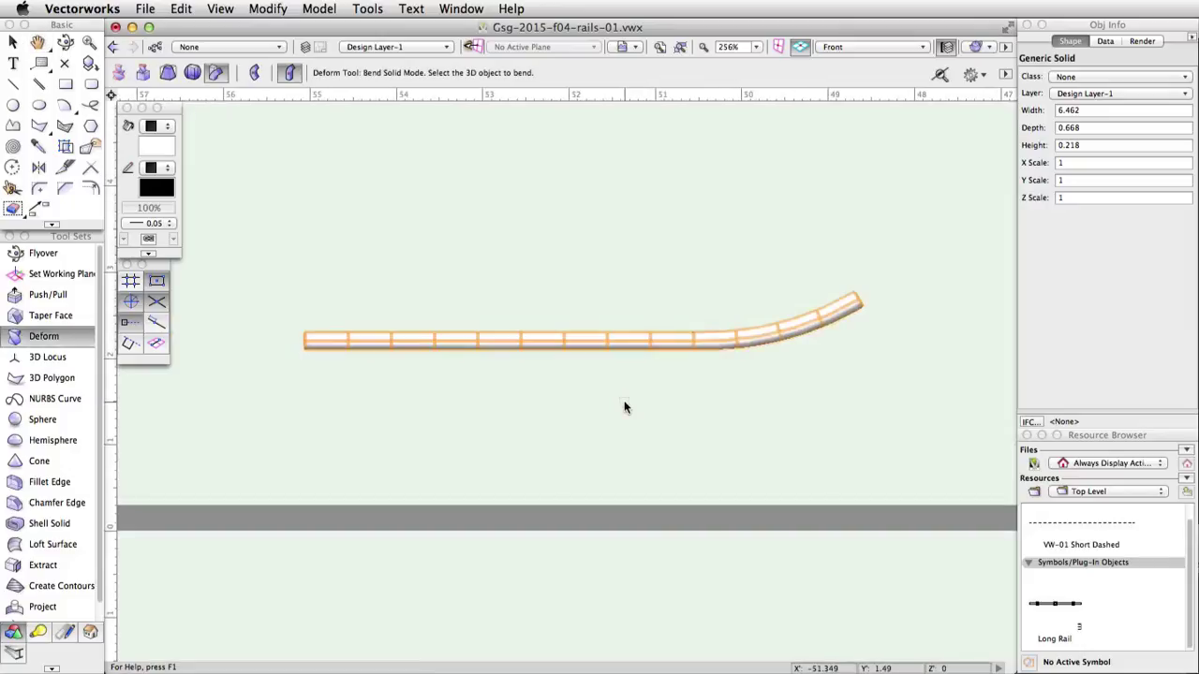
click(615, 341)
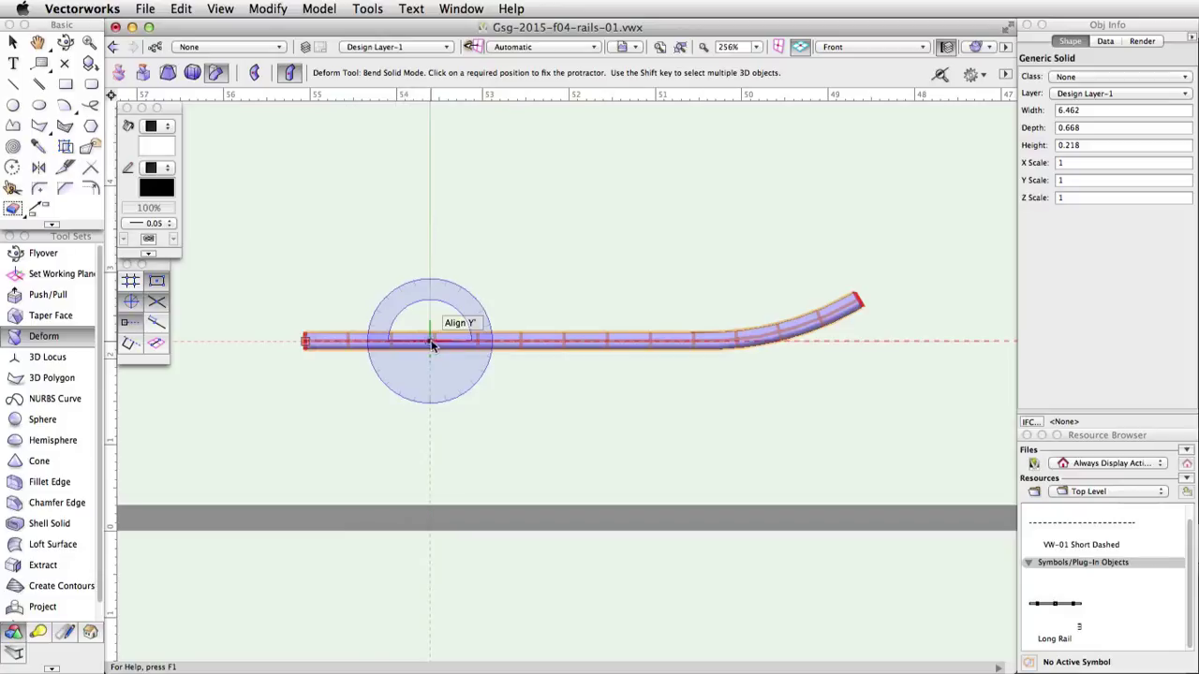
click(683, 342)
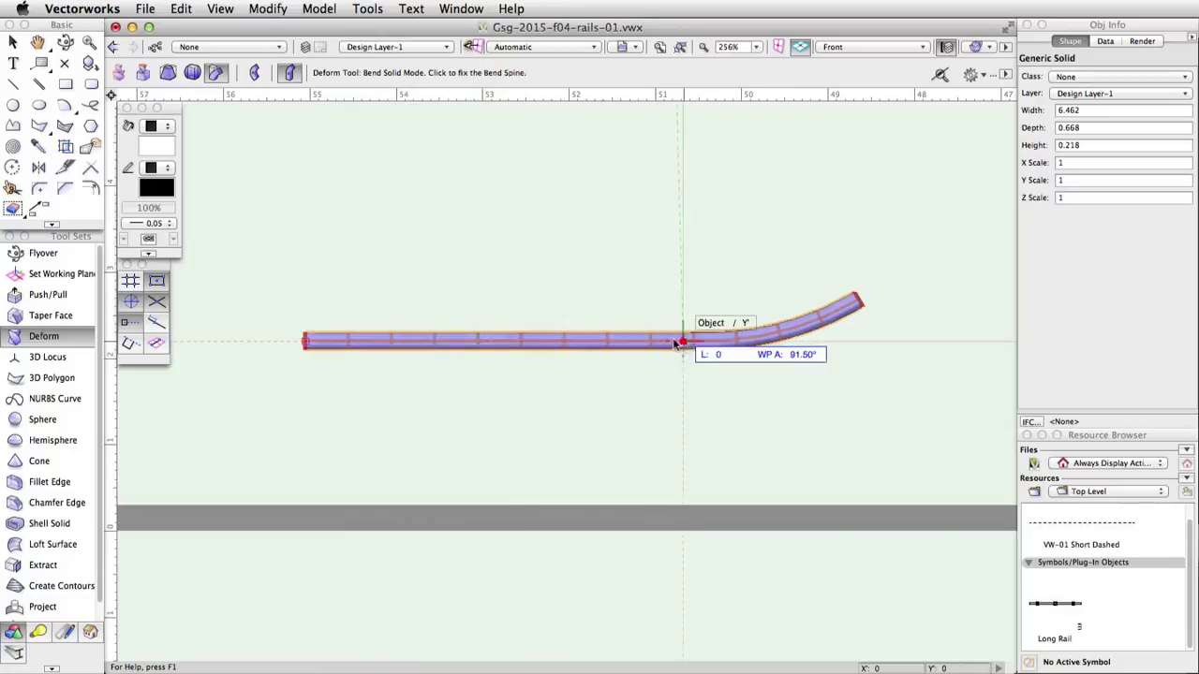
click(505, 342)
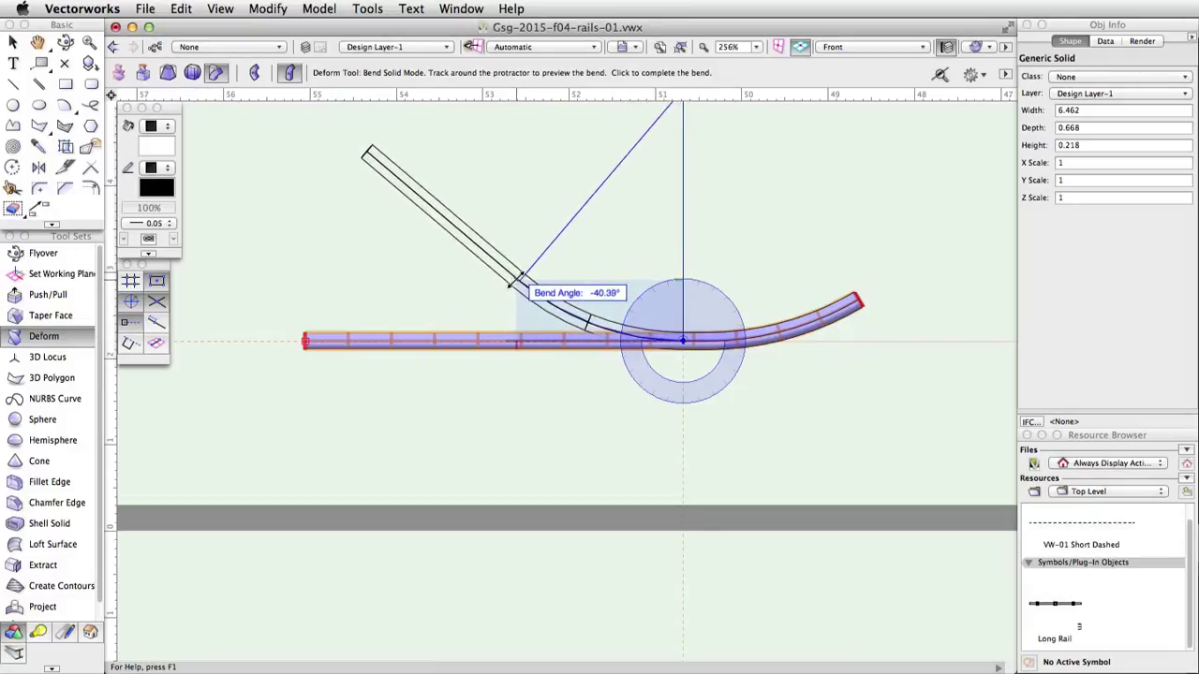
click(515, 282)
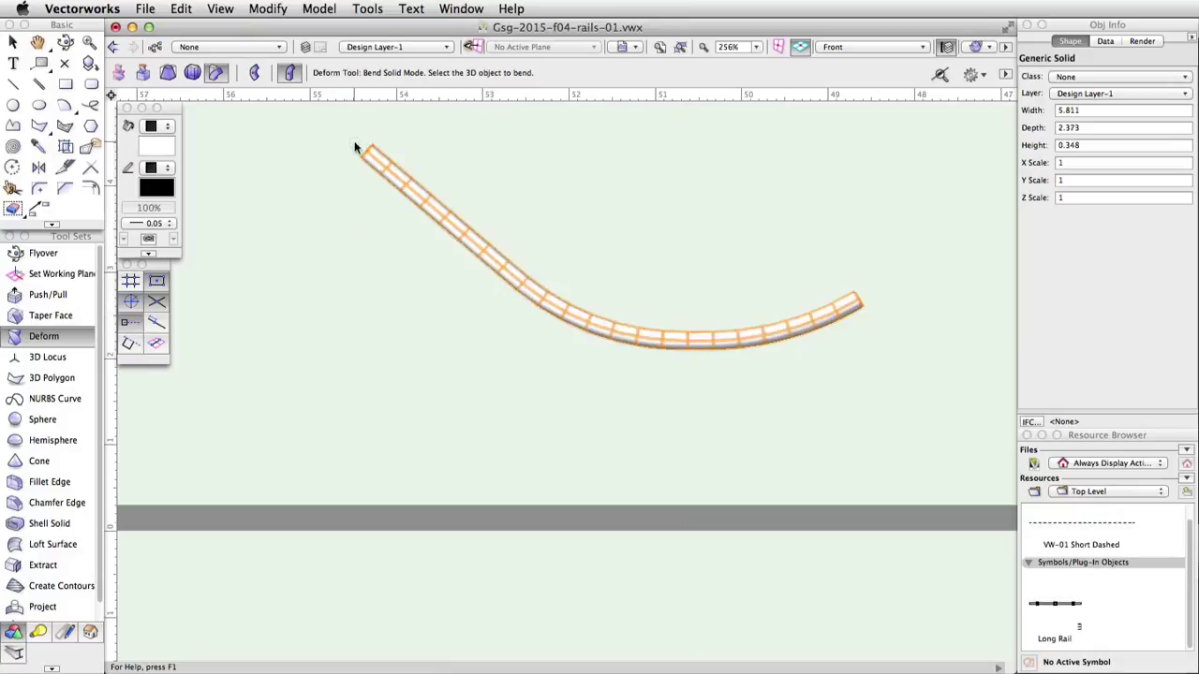
click(377, 164)
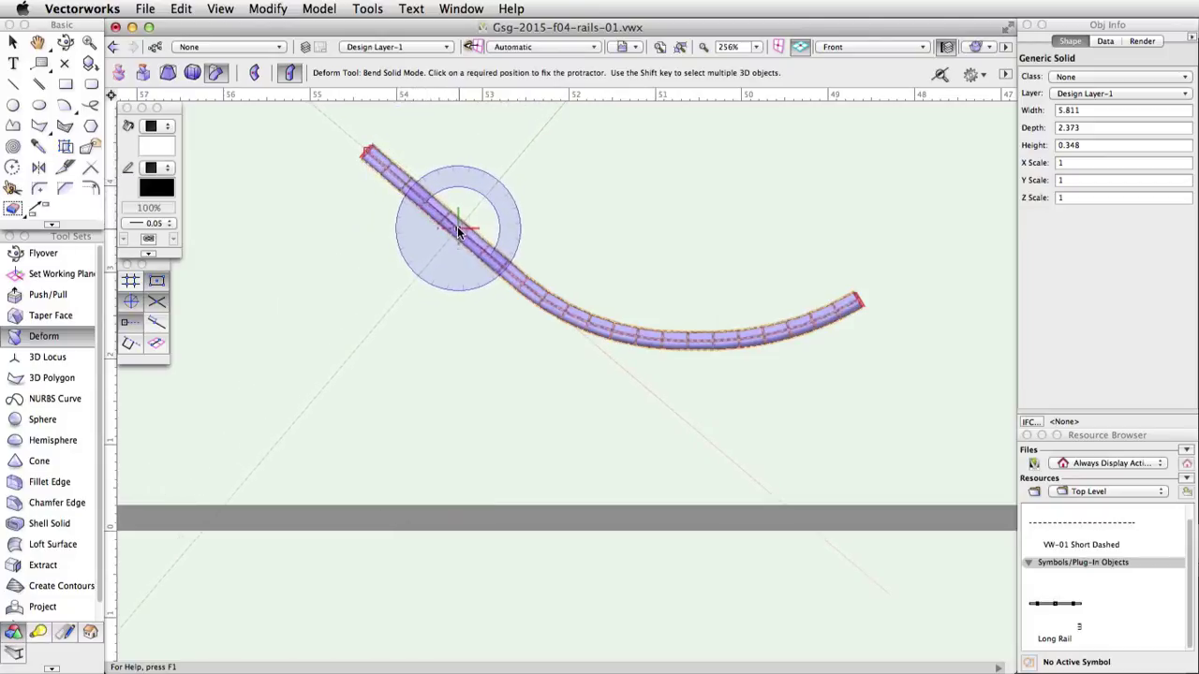
Bend the raised left end back down 79.30° so the rail forms an S-curve
click(506, 269)
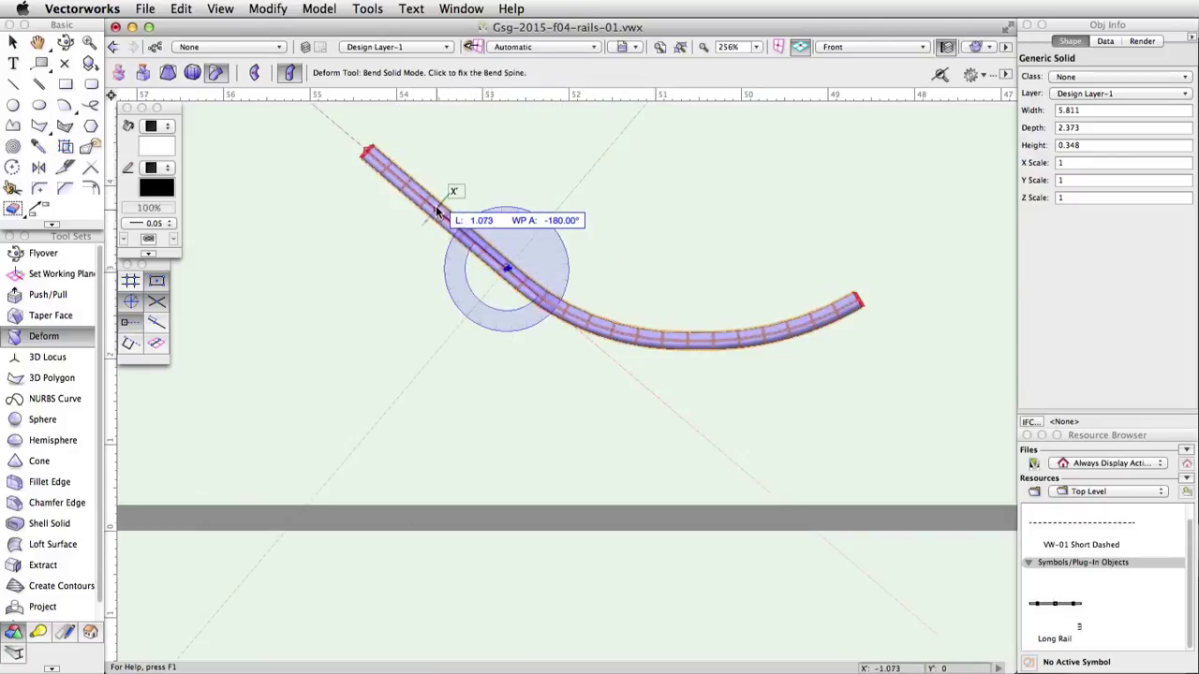
click(368, 156)
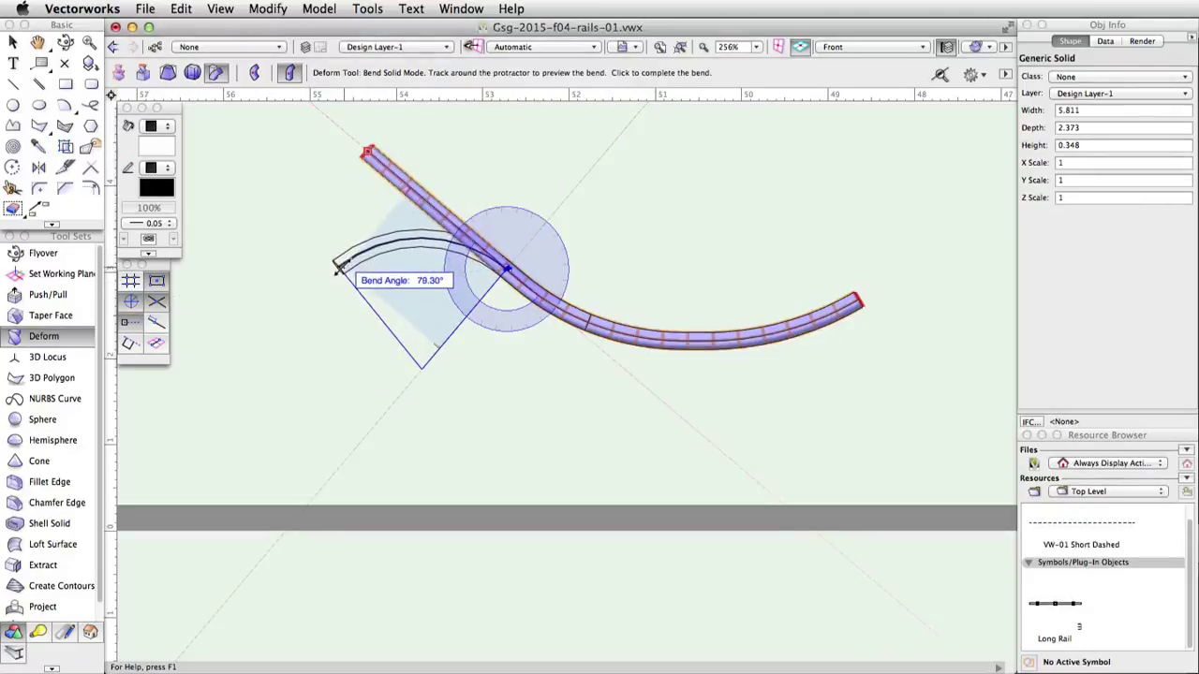
click(340, 266)
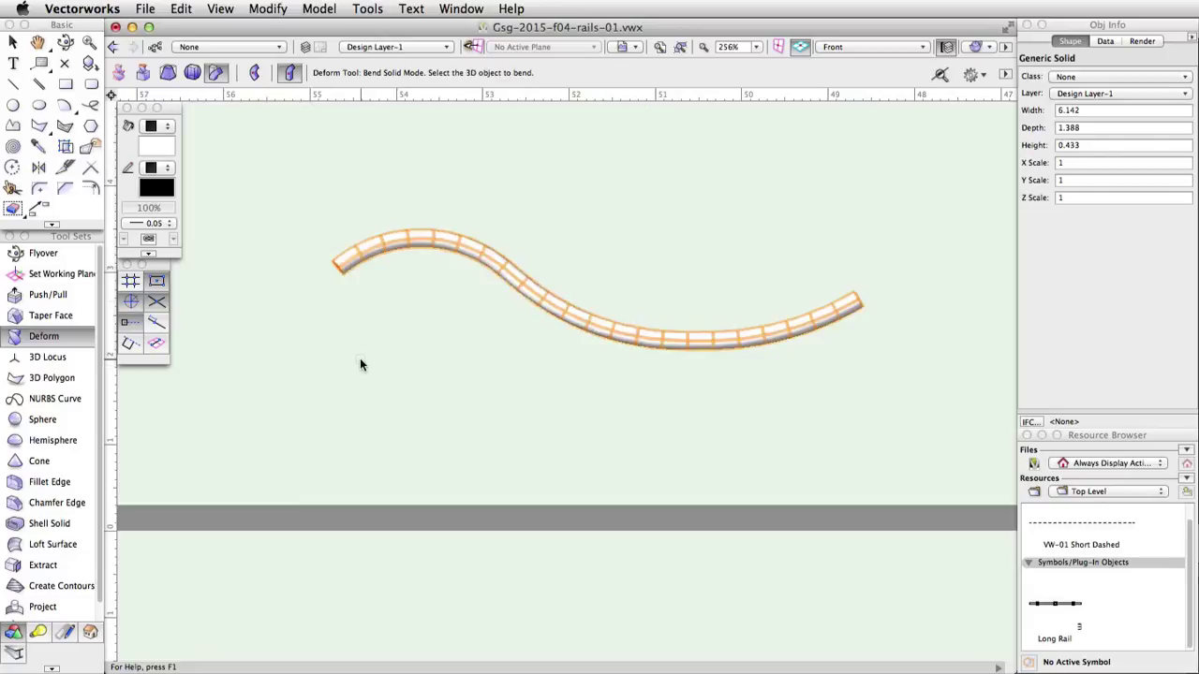
Browse the Model menu for an add-solids command, then cancel back to selecting
click(367, 9)
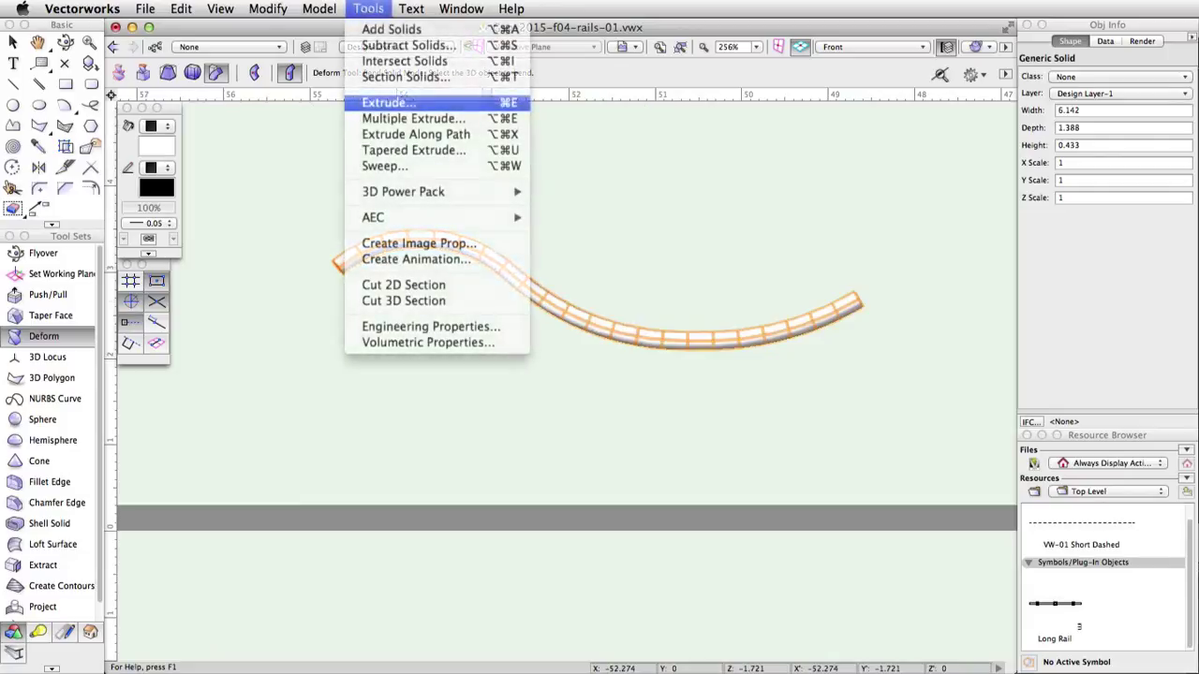
key(Escape)
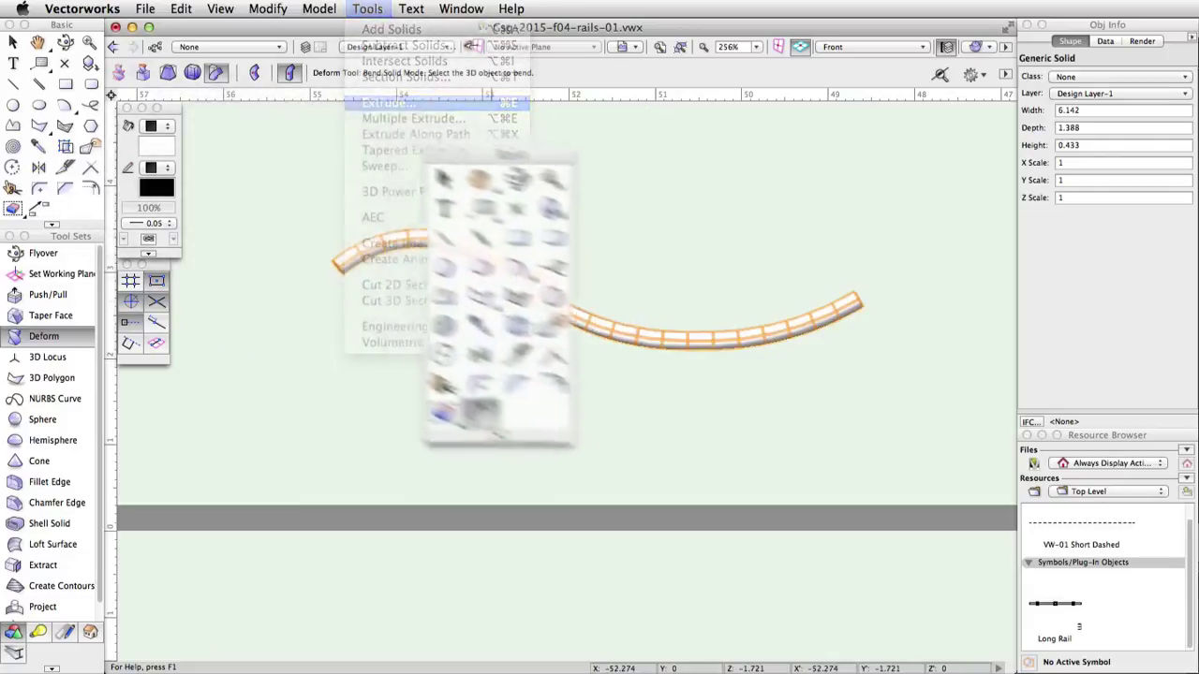
key(Escape)
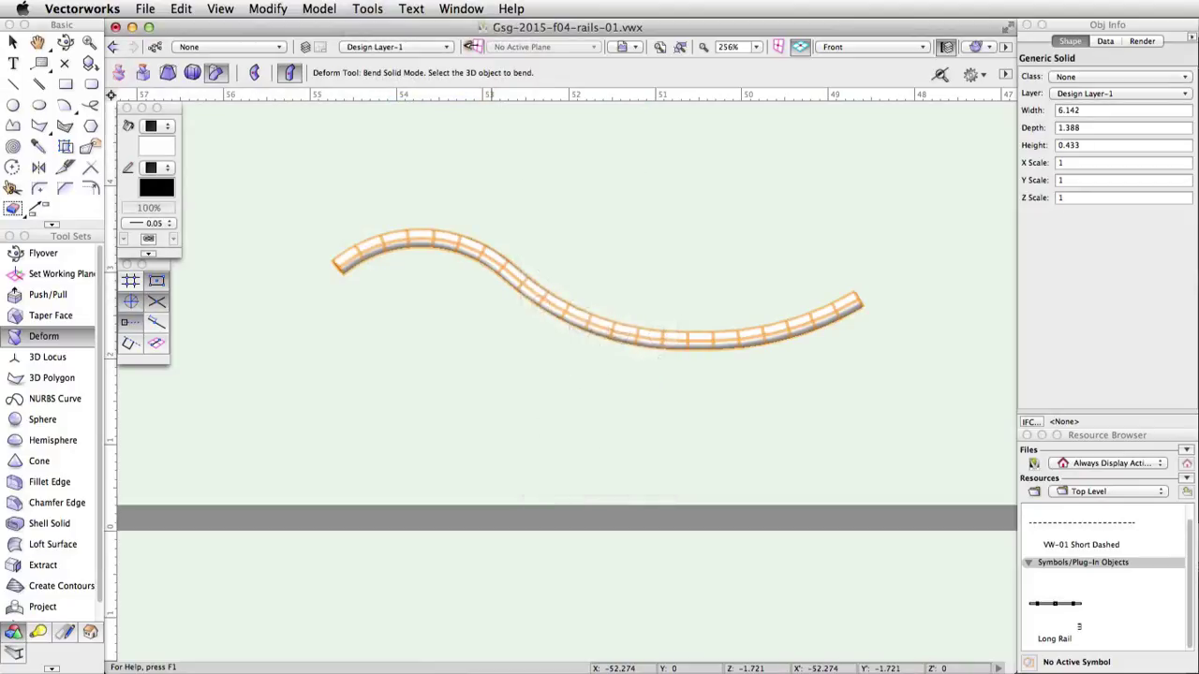
click(367, 8)
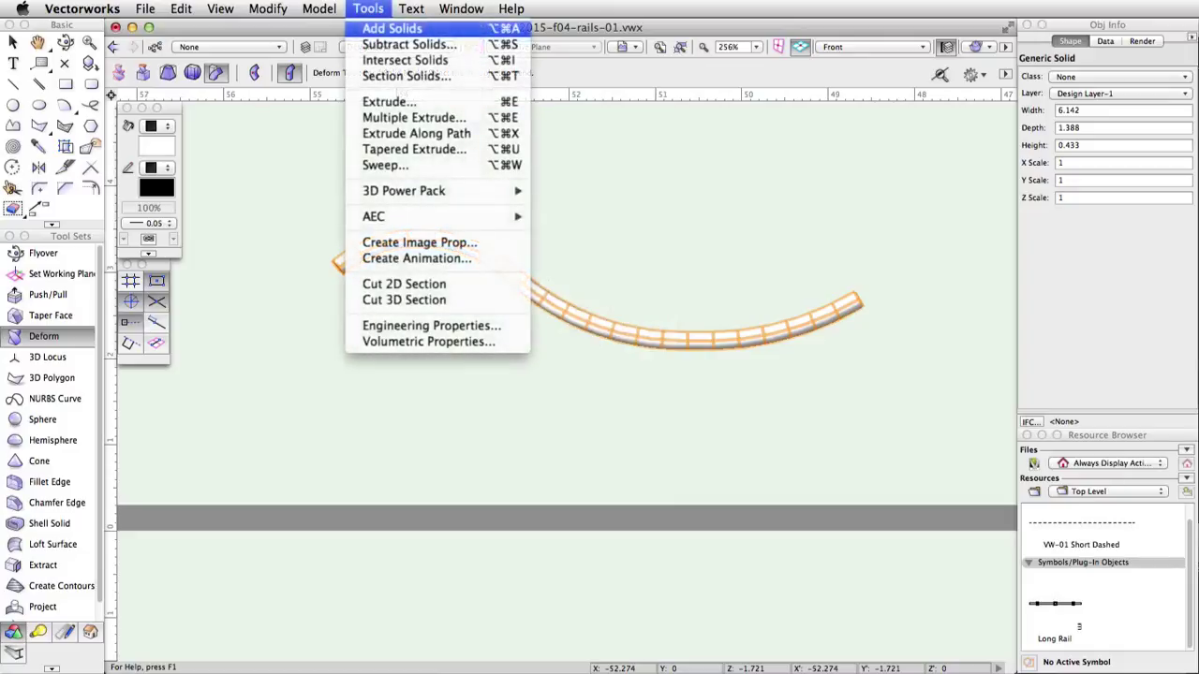
key(Return)
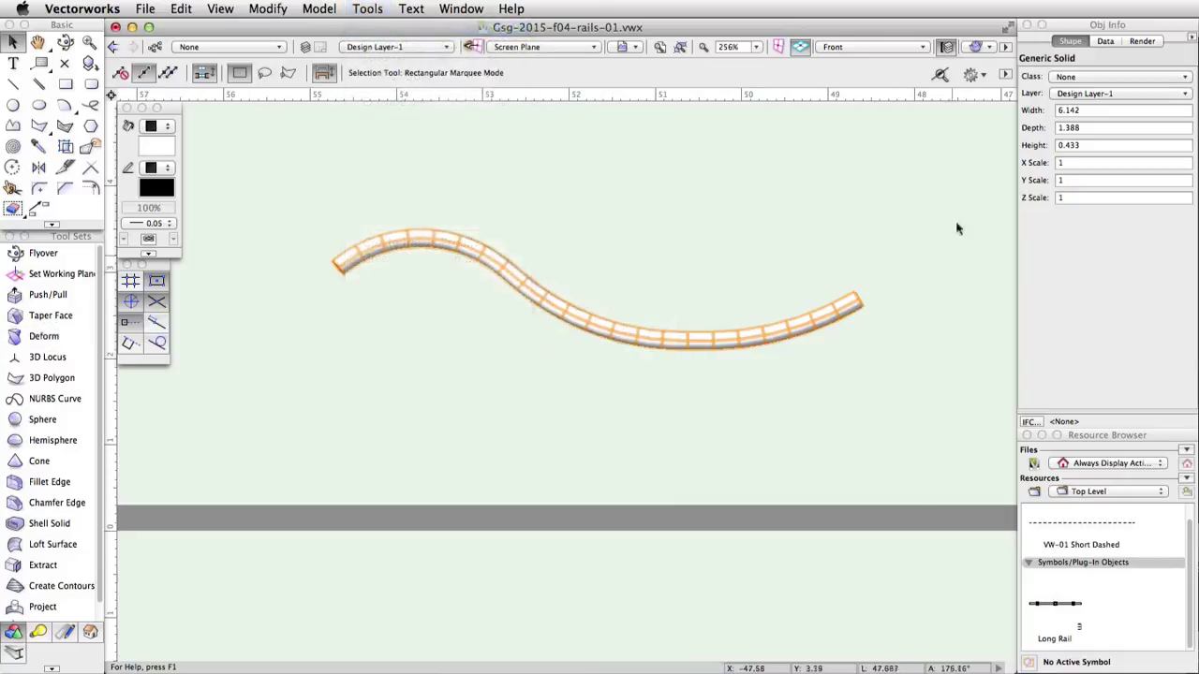
Switch to Top/Plan view and zoom in on the S-curved rail
click(907, 46)
click(904, 61)
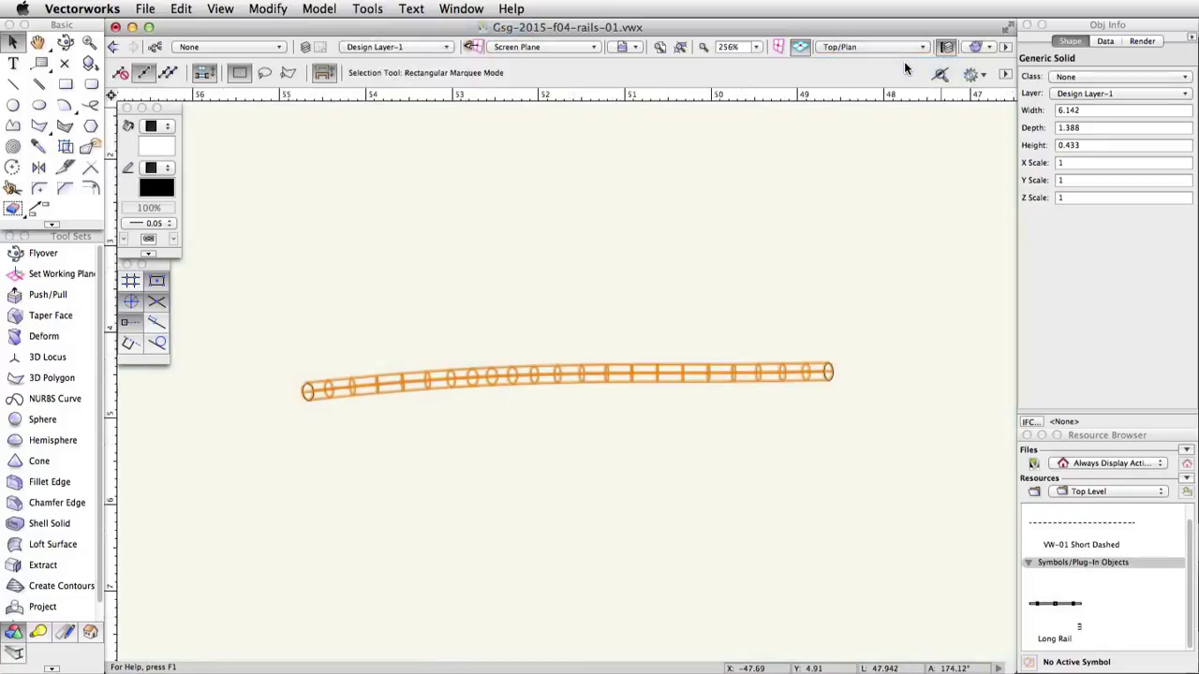
scroll(752, 228, down, 5)
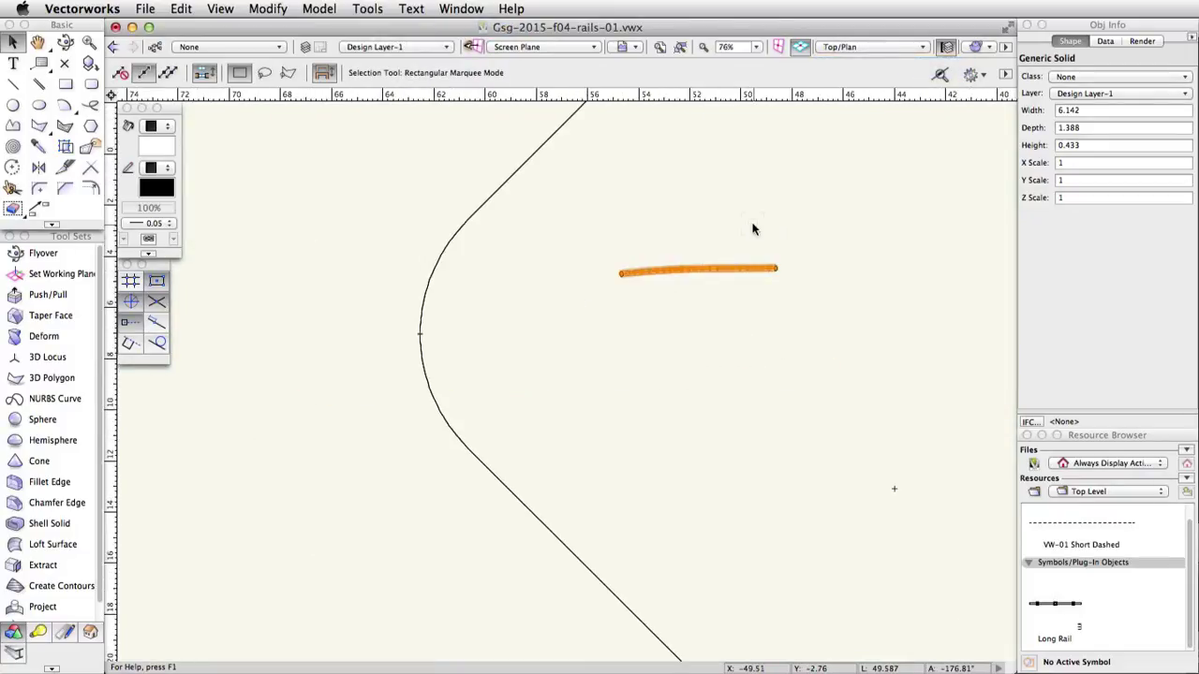
mouse_move(763, 219)
middle_down()
mouse_move(722, 300)
mouse_move(605, 313)
middle_up()
scroll(535, 320, up, 2)
scroll(535, 321, up, 4)
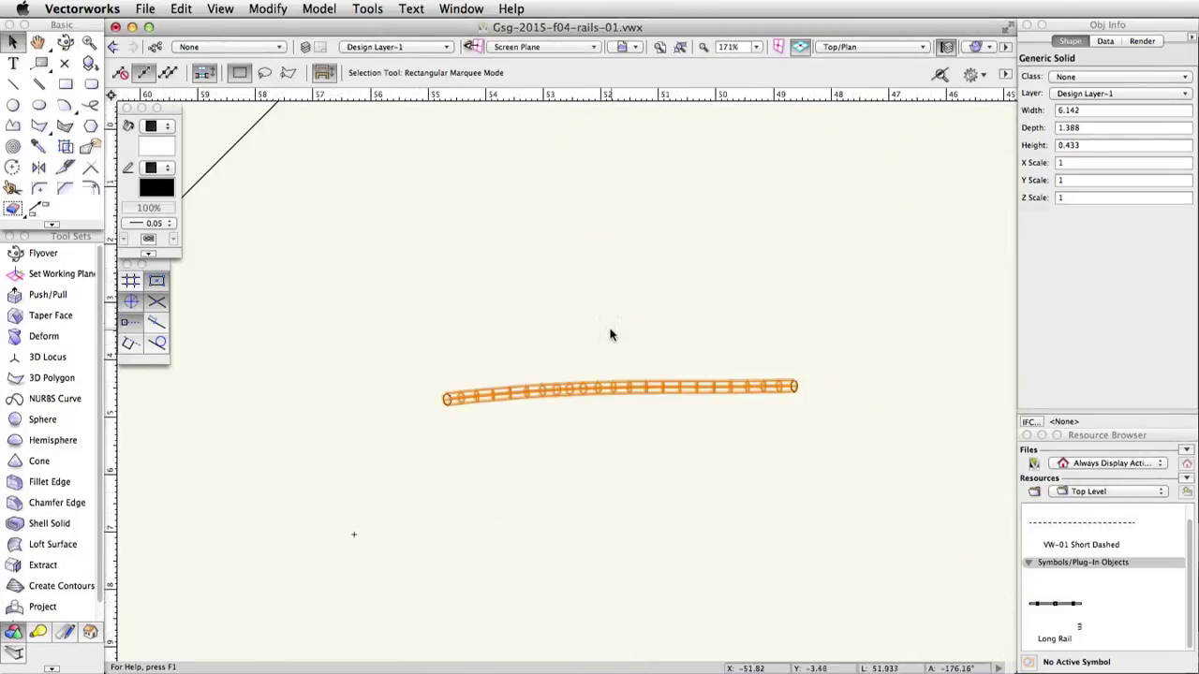
click(13, 106)
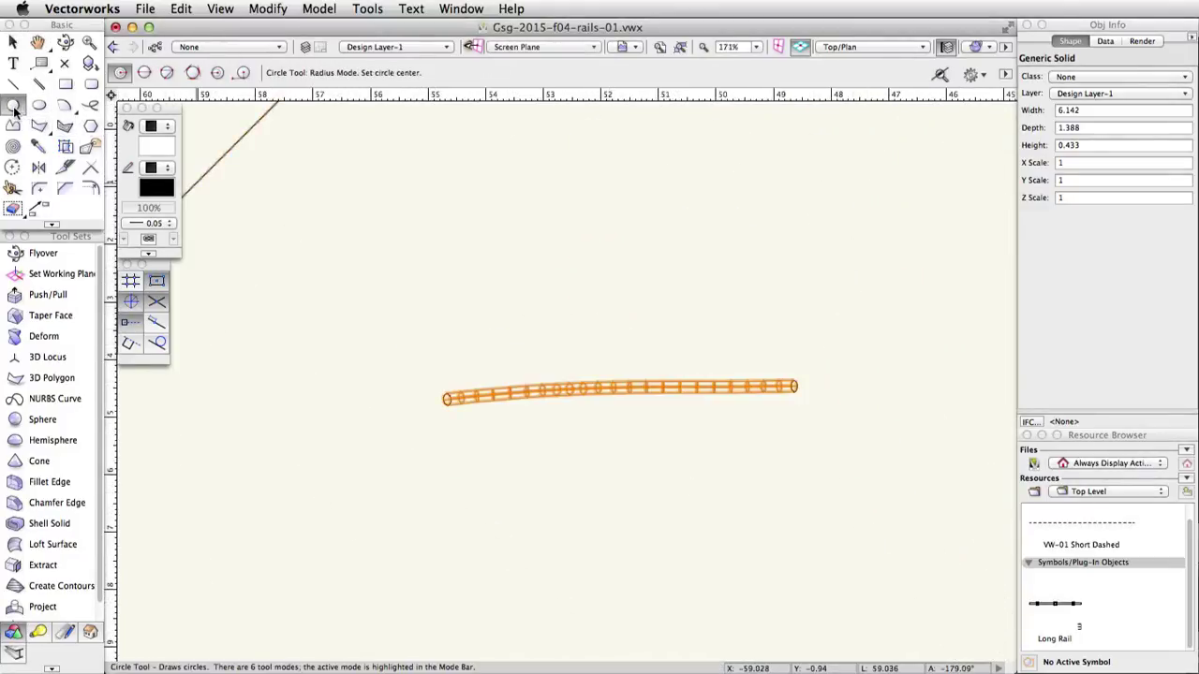
Draw a 0.1-radius circle below the rail's left end and extrude it 1.75 high
scroll(449, 412, up, 7)
click(446, 442)
text(0.1)
key(Return)
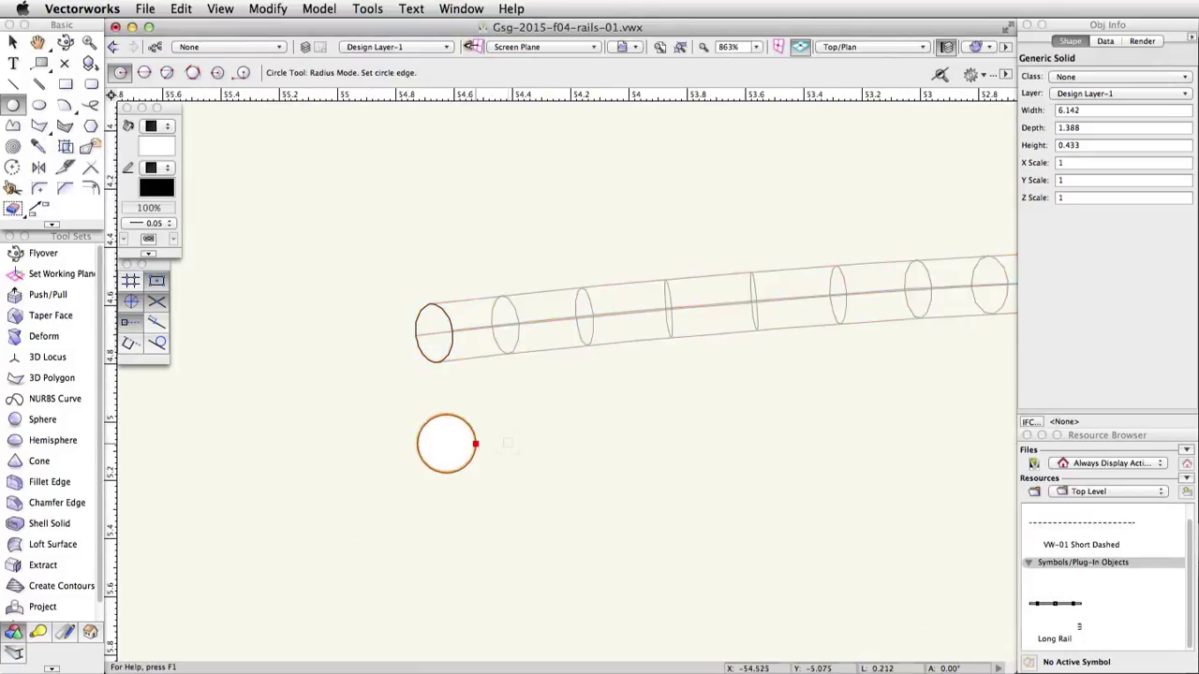
click(318, 8)
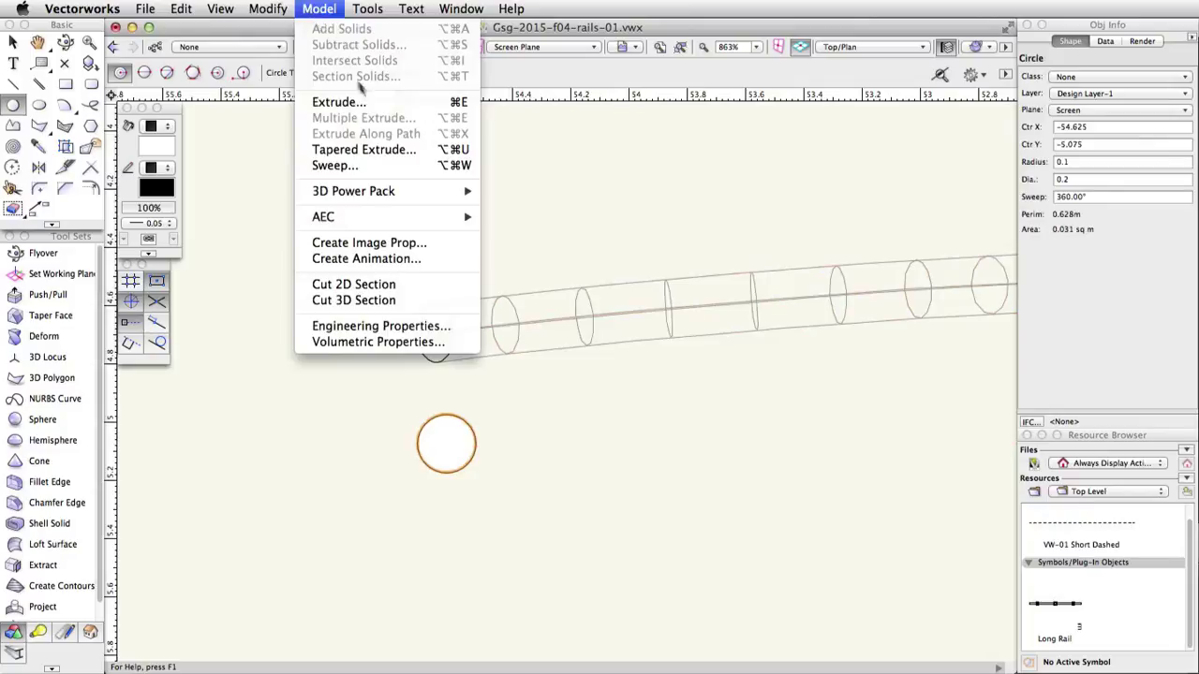
click(337, 101)
text(1.75)
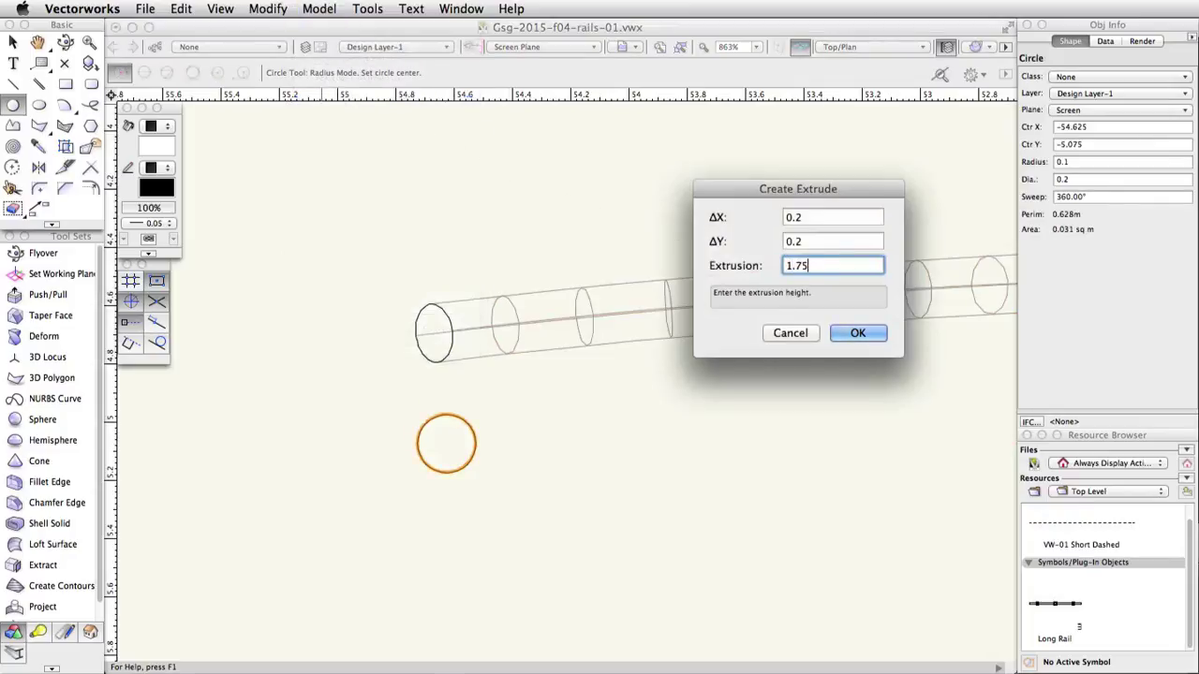
click(858, 333)
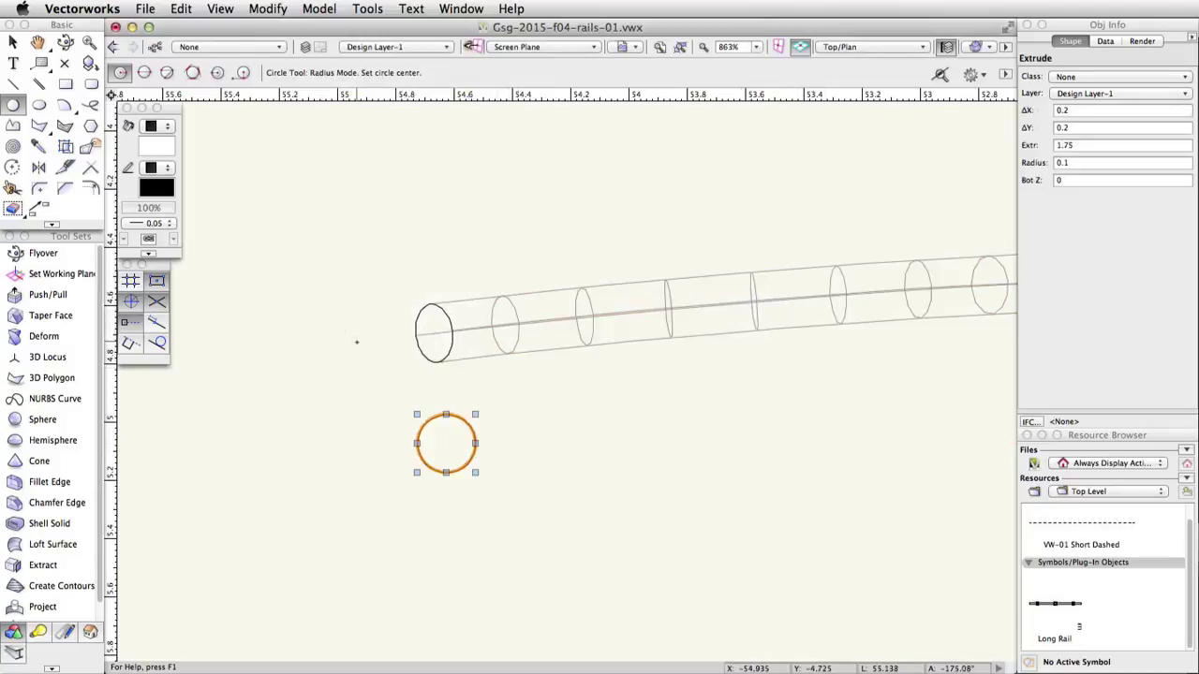
Move the new post onto the rail's centre line
key(x)
click(447, 439)
drag(446, 443, 575, 319)
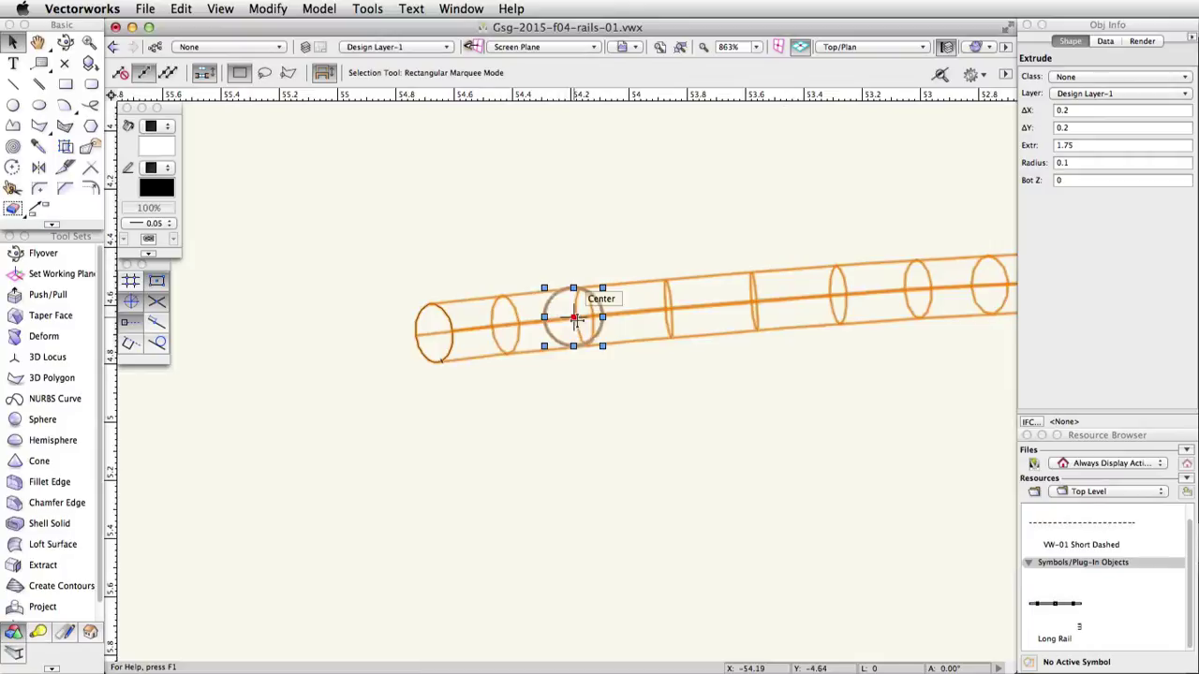
In Front view, set the post's base on the ground band and lower the rail onto its top
key(KP_2)
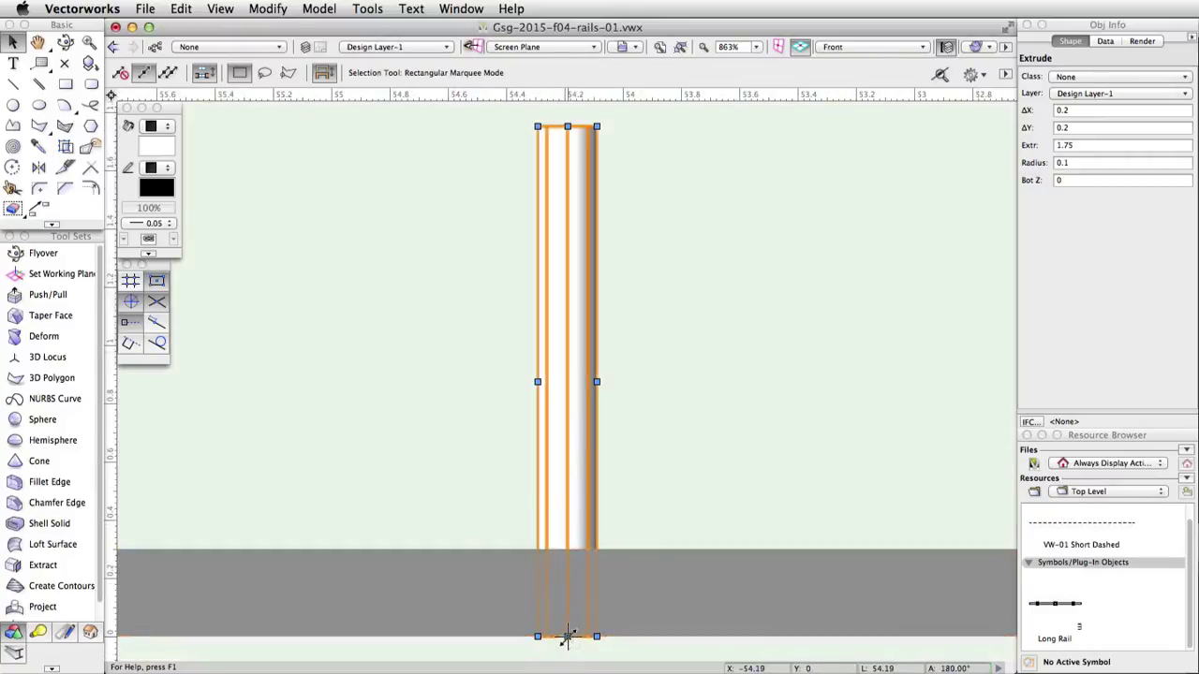
drag(567, 637, 648, 517)
scroll(567, 549, down, 1)
scroll(567, 547, down, 1)
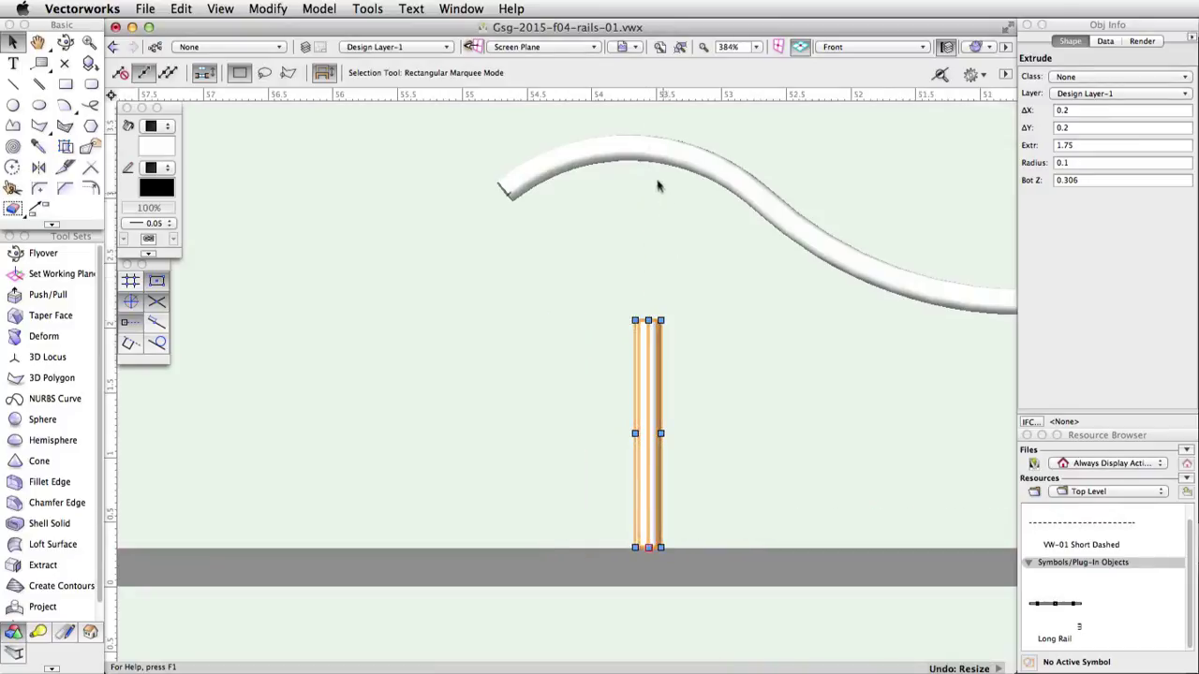
drag(648, 155, 648, 321)
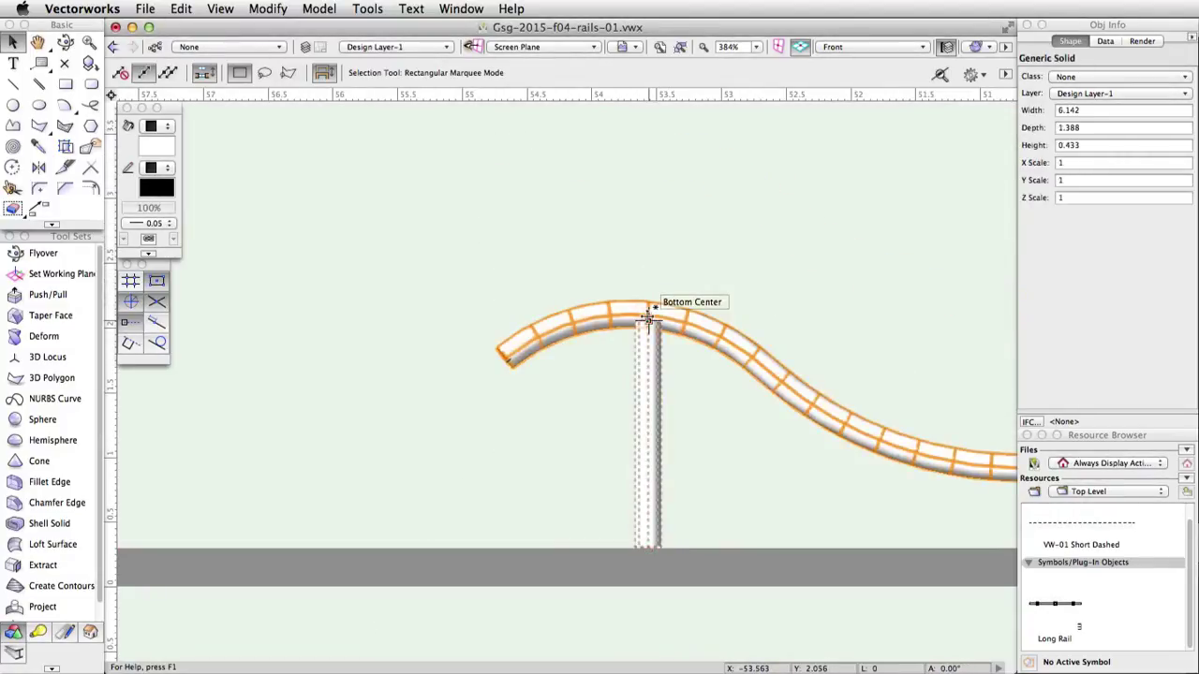
key(super+5)
scroll(296, 403, up, 2)
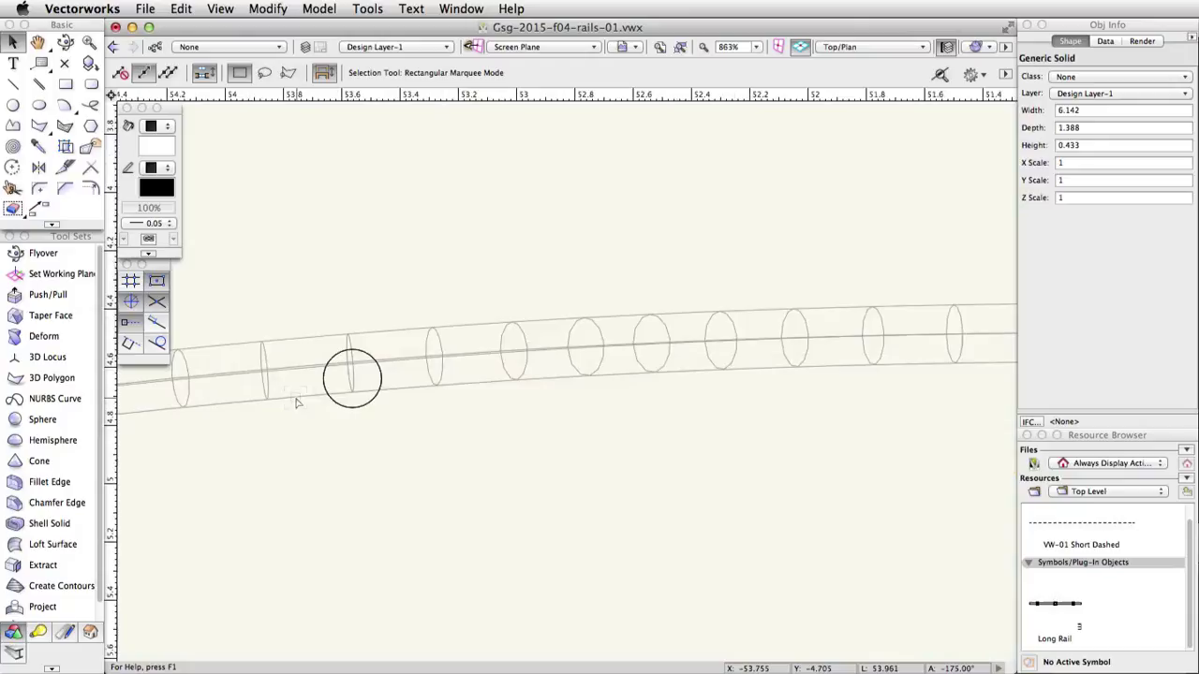
Align the post under the rail, stretch it to 1.822 high, and select Move by Points
drag(348, 378, 352, 361)
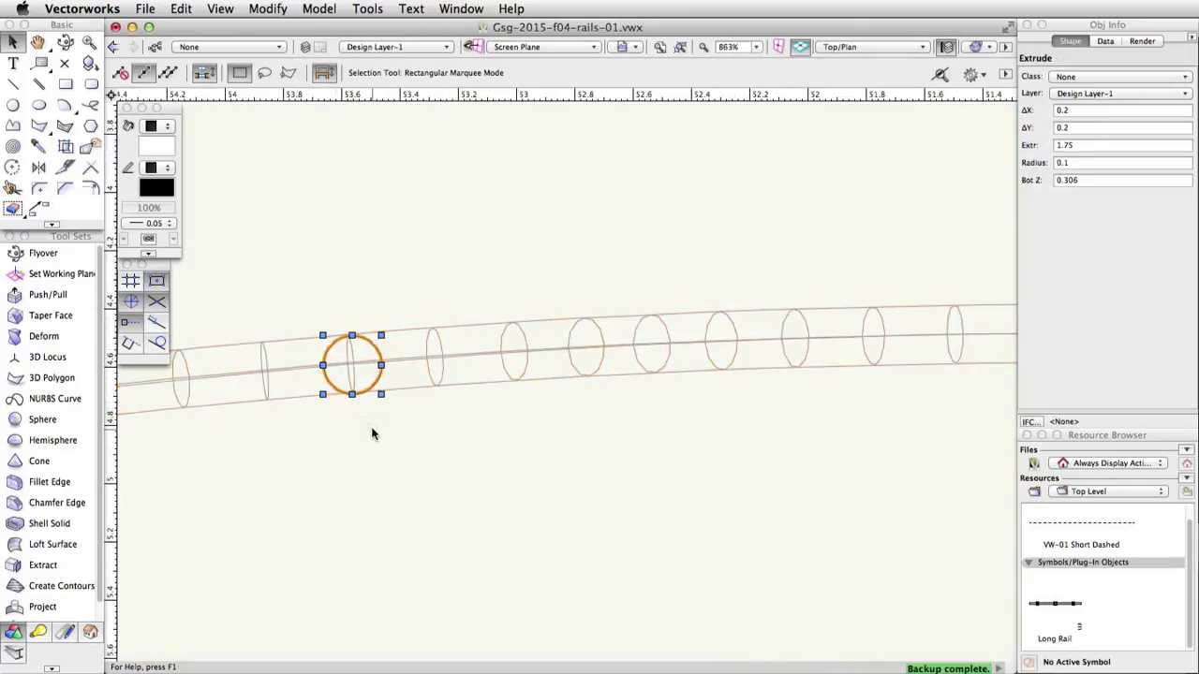
click(869, 47)
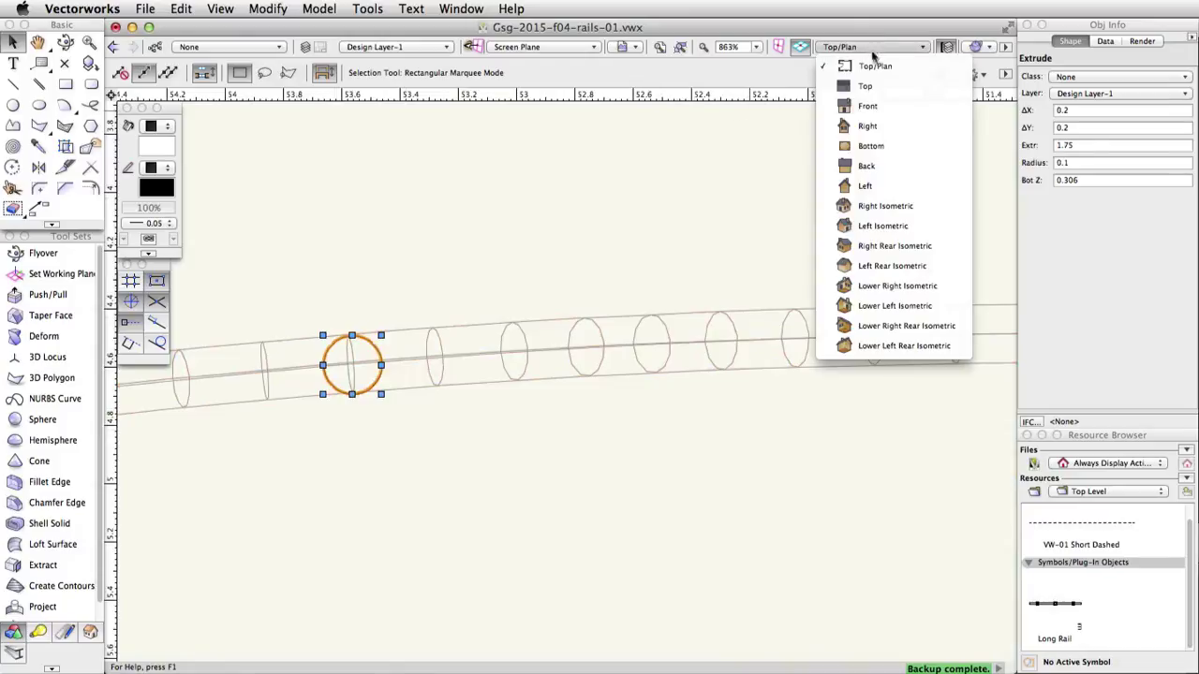
click(847, 110)
scroll(615, 247, down, 1)
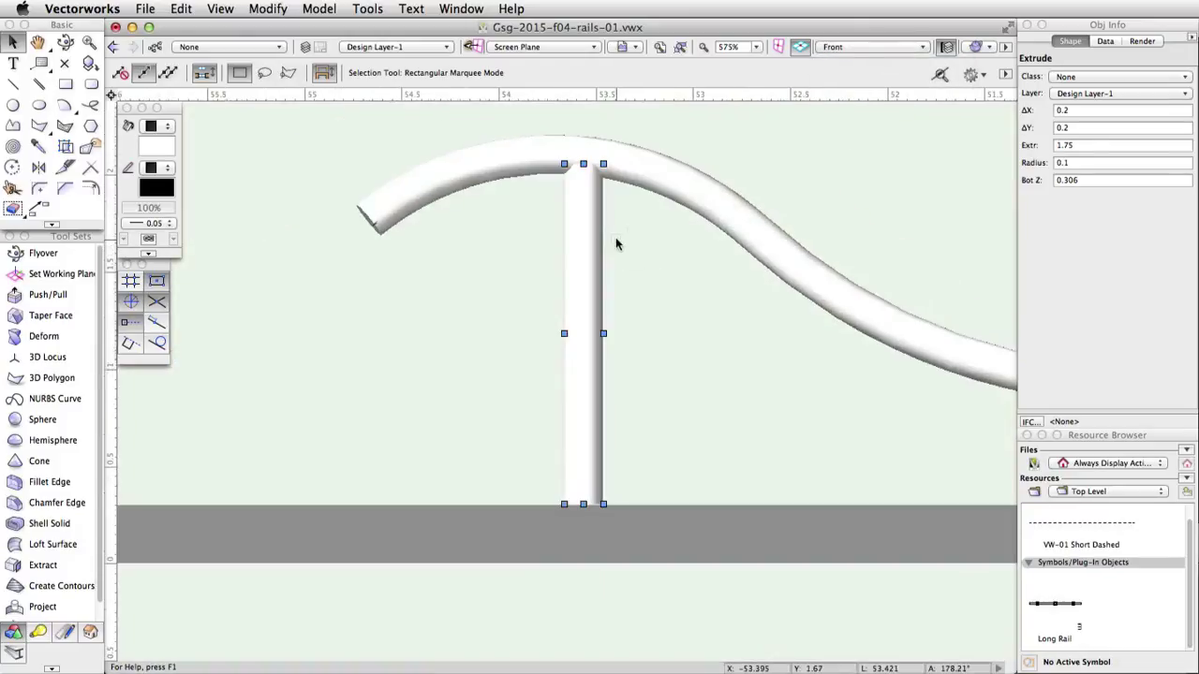
drag(583, 164, 582, 150)
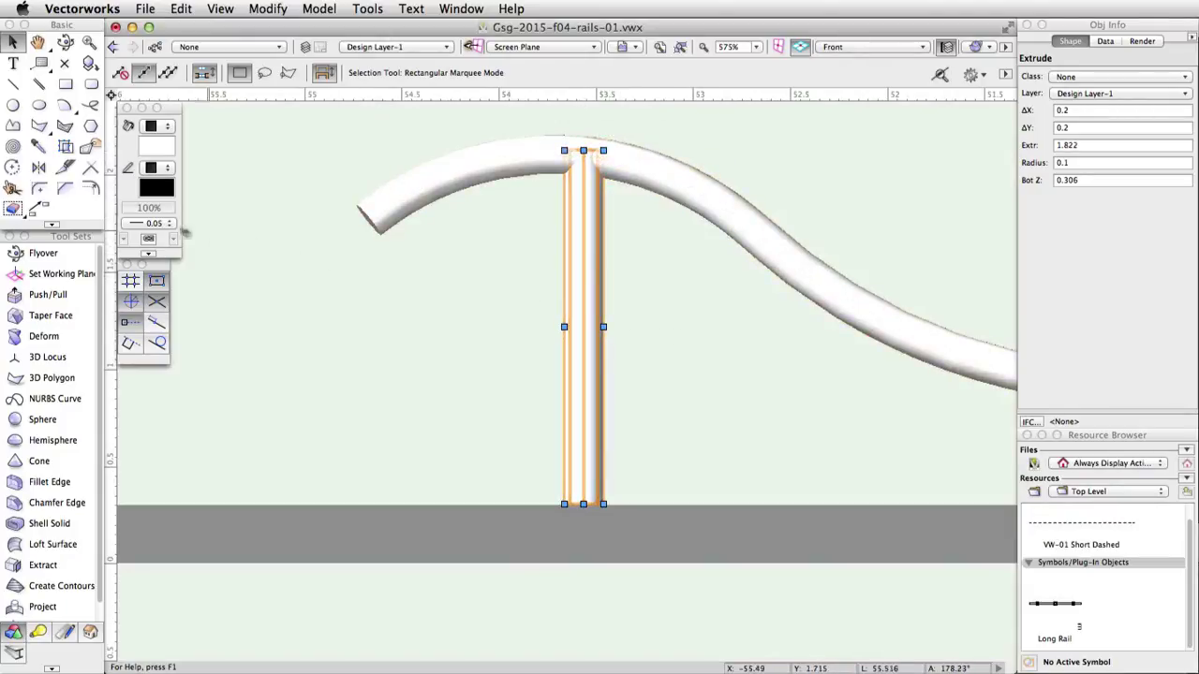
click(42, 210)
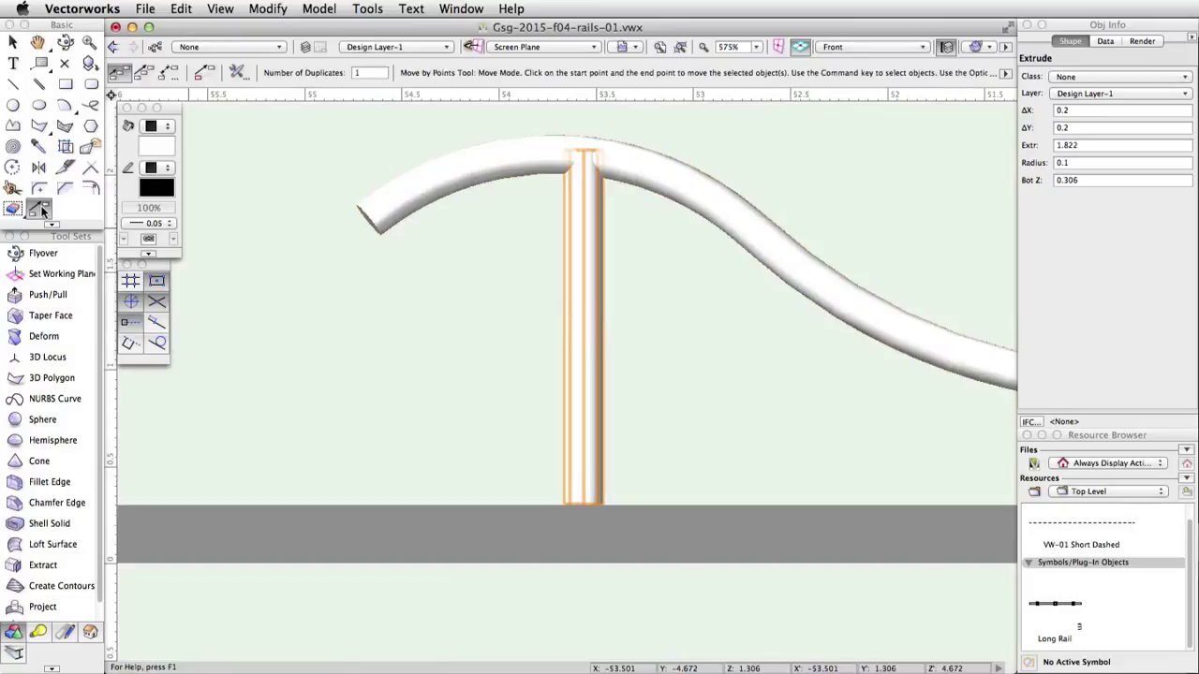
Distribute 2 duplicates of the post from its bottom centre to a point further right
click(140, 74)
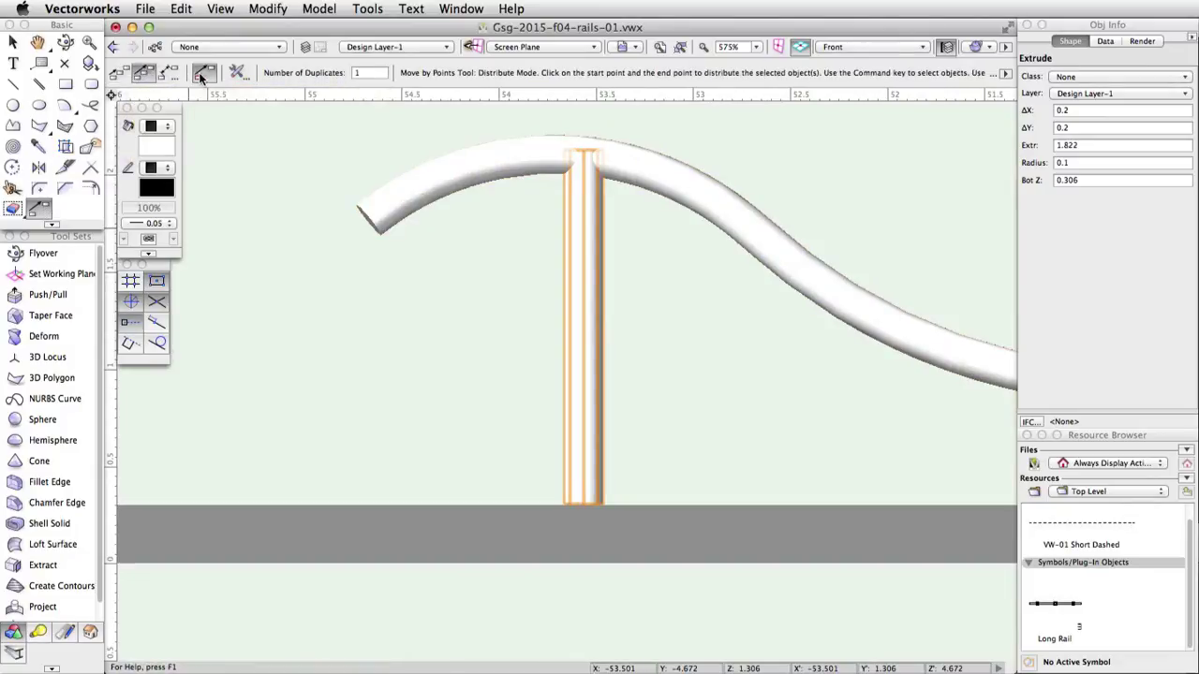
click(361, 73)
click(582, 503)
scroll(712, 473, right, 5)
scroll(536, 455, down, 3)
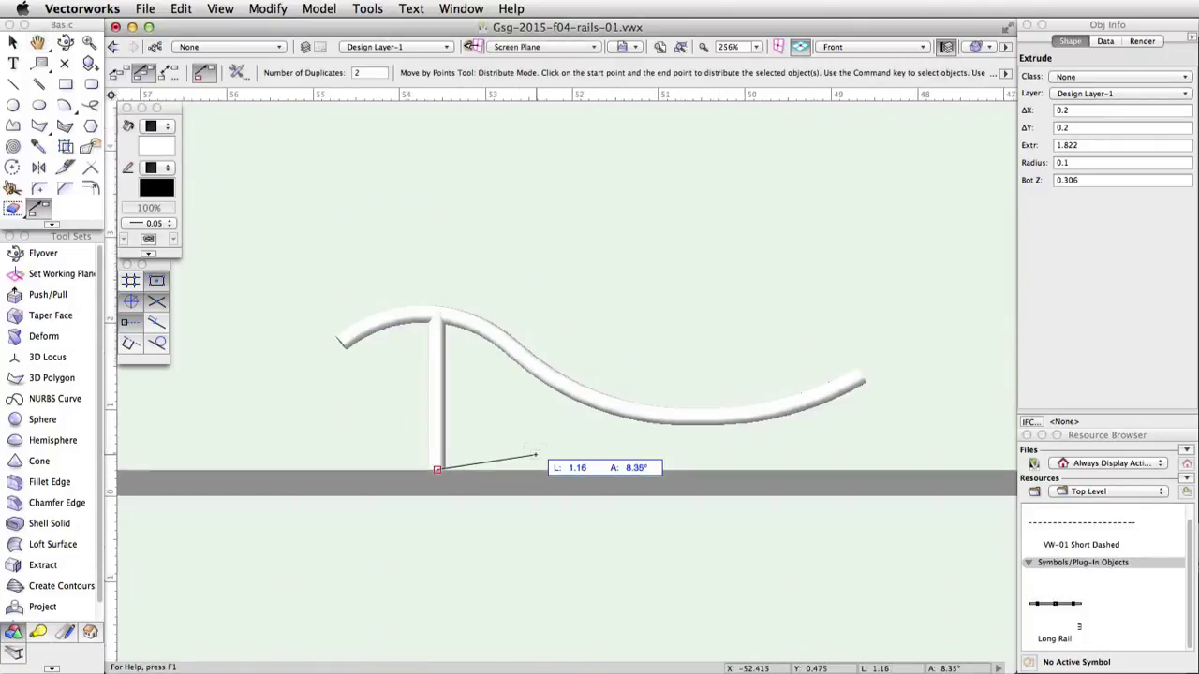
click(785, 468)
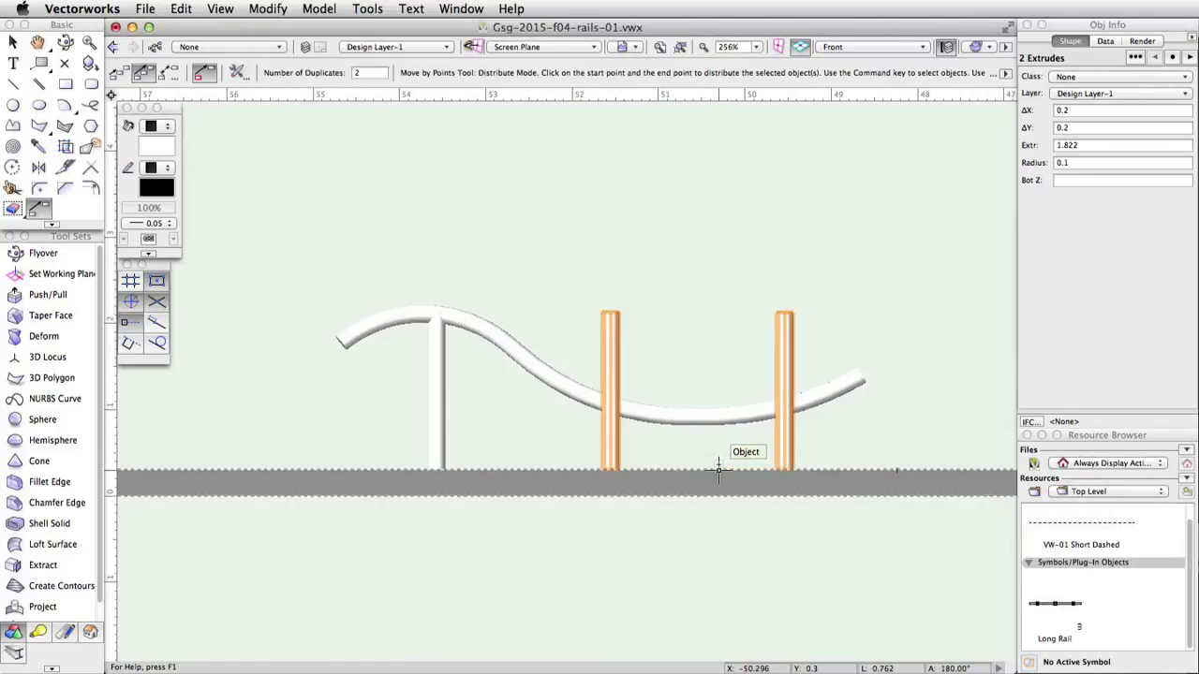
Shorten the two new posts to 0.761 and 0.729 so their tops meet the rail
key(x)
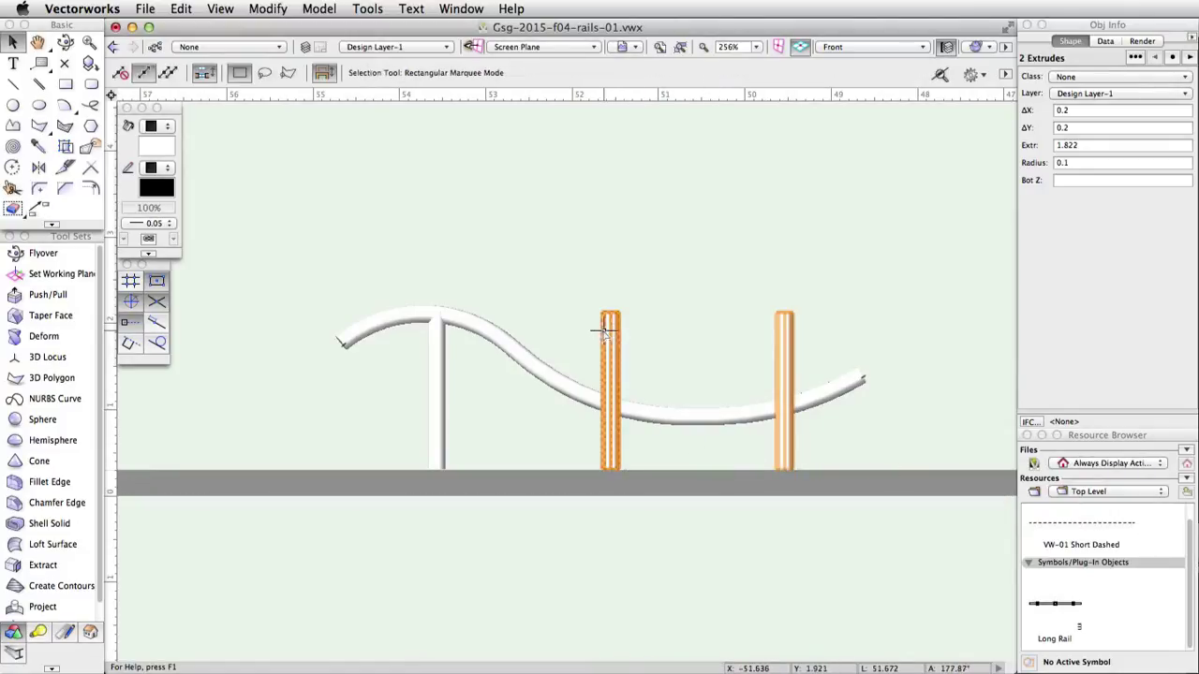
click(646, 334)
click(609, 323)
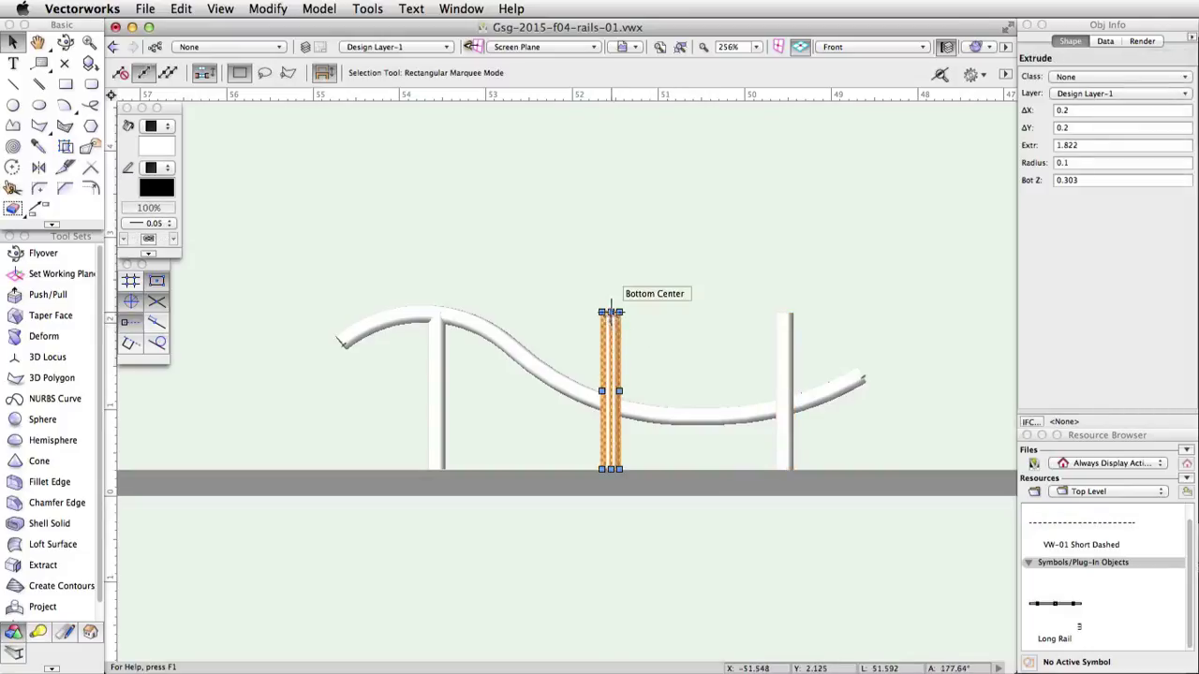
drag(610, 311, 609, 405)
scroll(610, 403, up, 3)
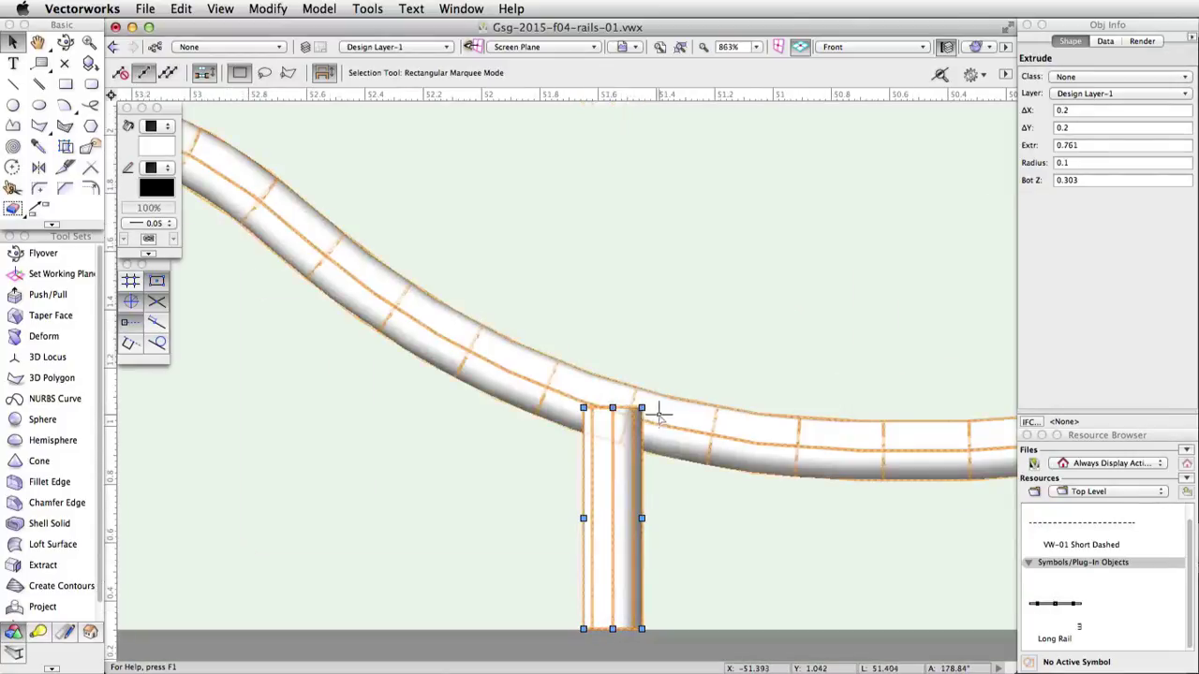
scroll(659, 415, down, 5)
middle_drag(718, 393, 583, 388)
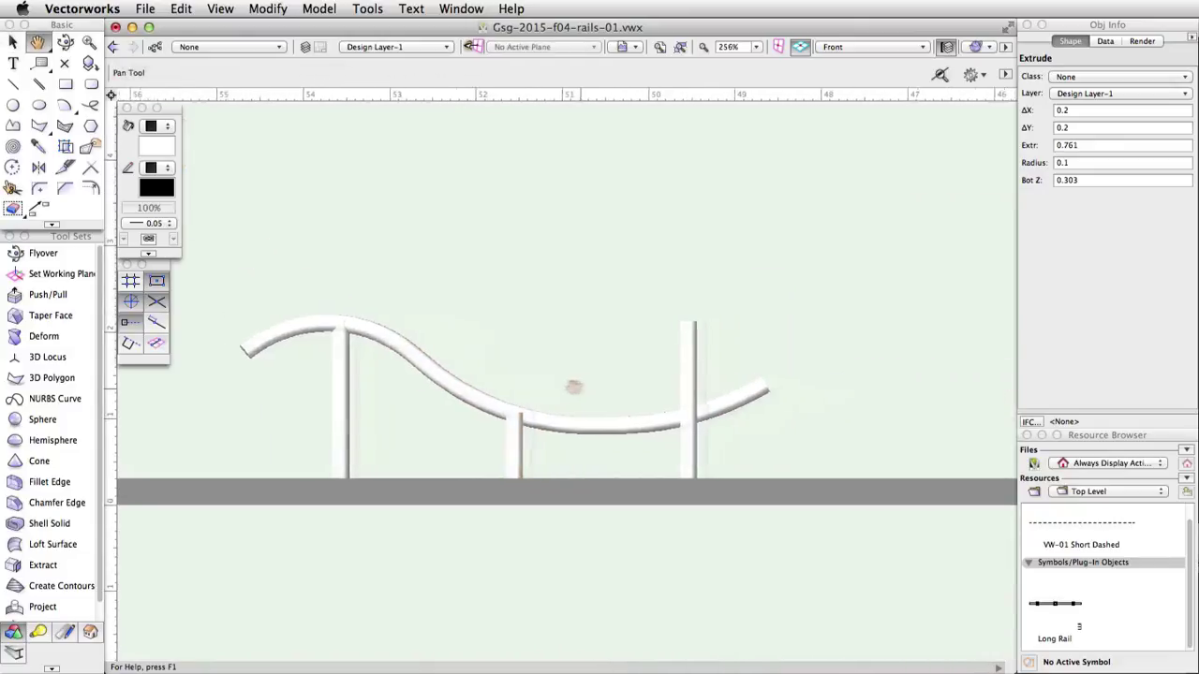
click(649, 369)
drag(655, 320, 657, 415)
In Top/Plan view, move the post 0.1 up onto the rail's line
scroll(658, 415, up, 5)
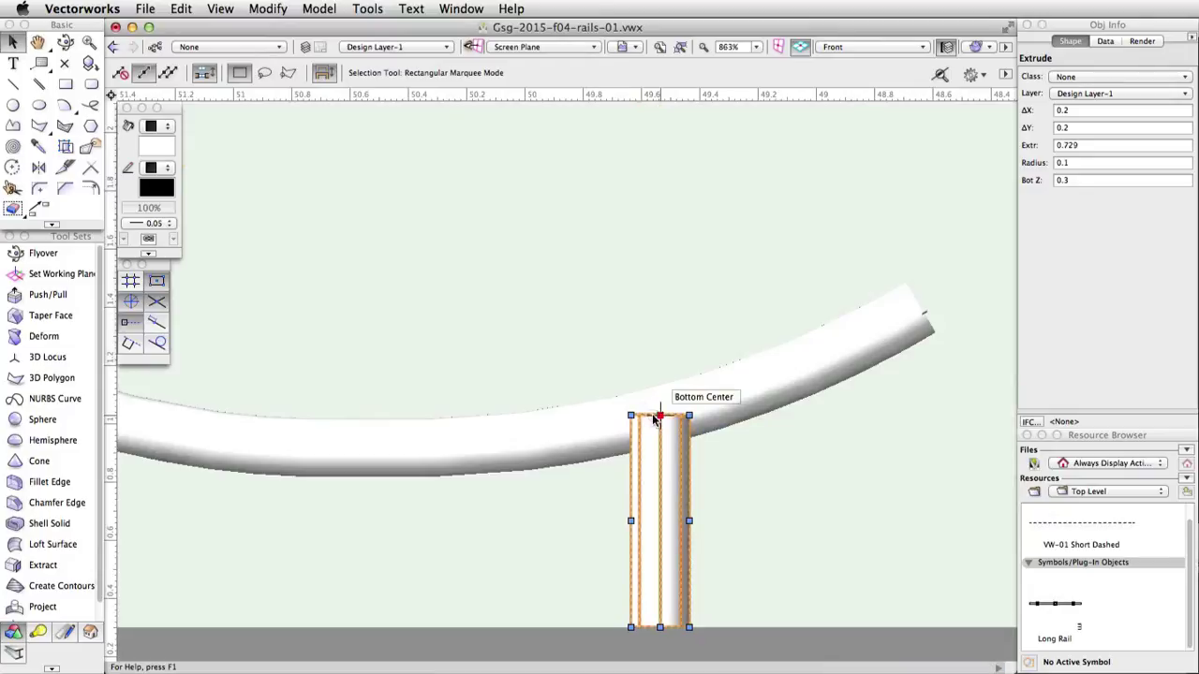
click(876, 47)
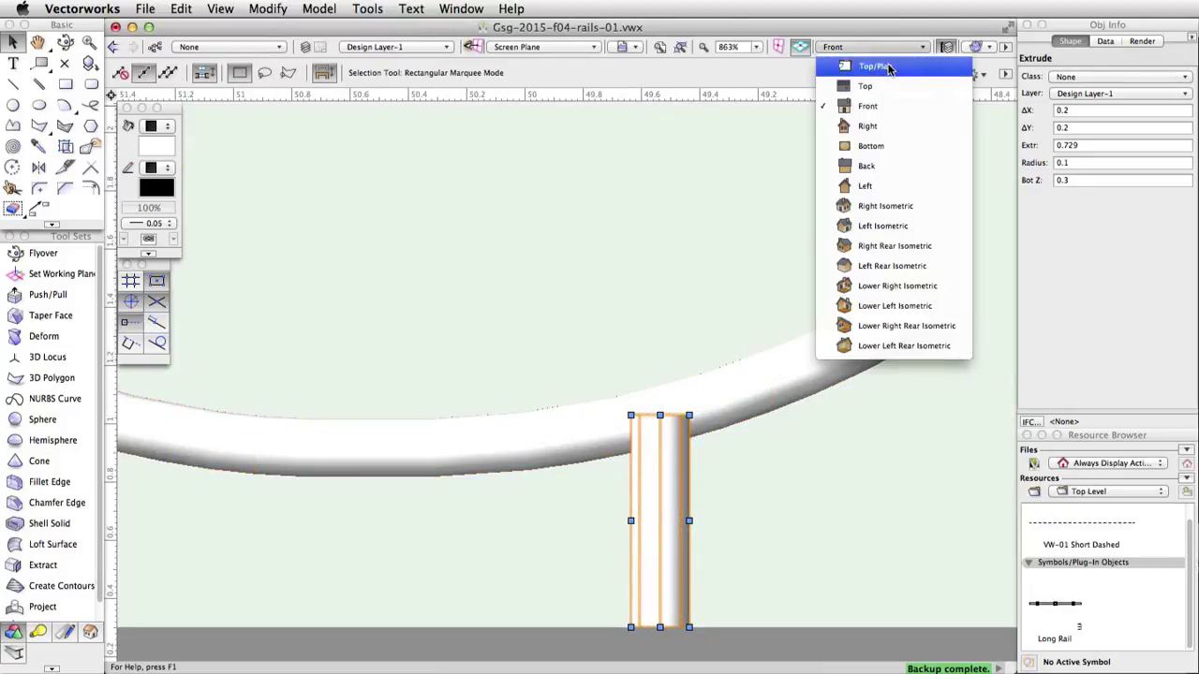
click(869, 69)
scroll(602, 320, down, 2)
click(570, 402)
drag(587, 343, 582, 317)
scroll(581, 329, left, 5)
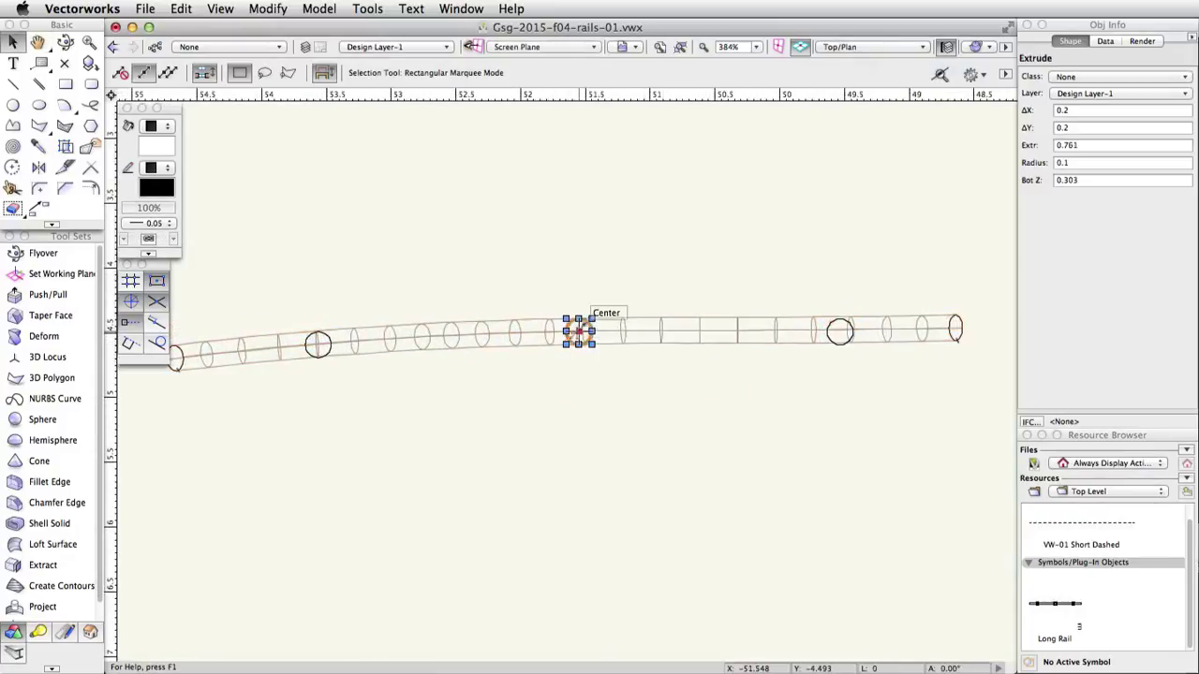
Select the rail and all three posts and combine them with Model > Add Solids
scroll(516, 415, down, 2)
shift+click(383, 362)
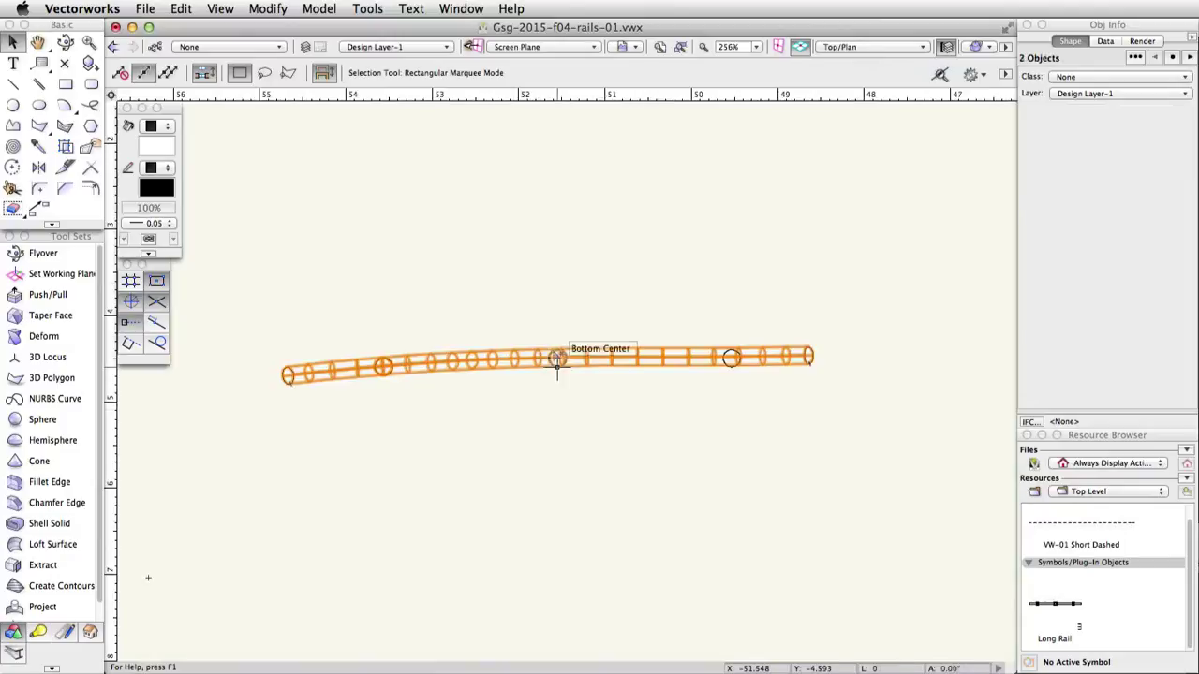
shift+click(729, 359)
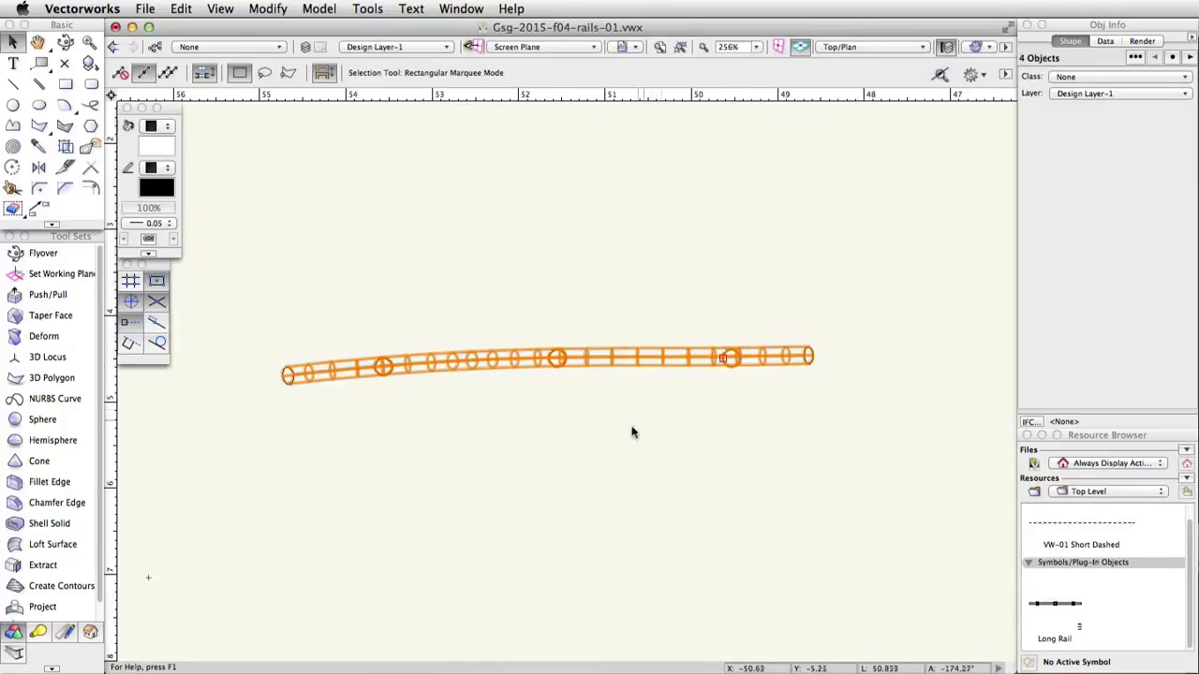
click(318, 10)
click(381, 29)
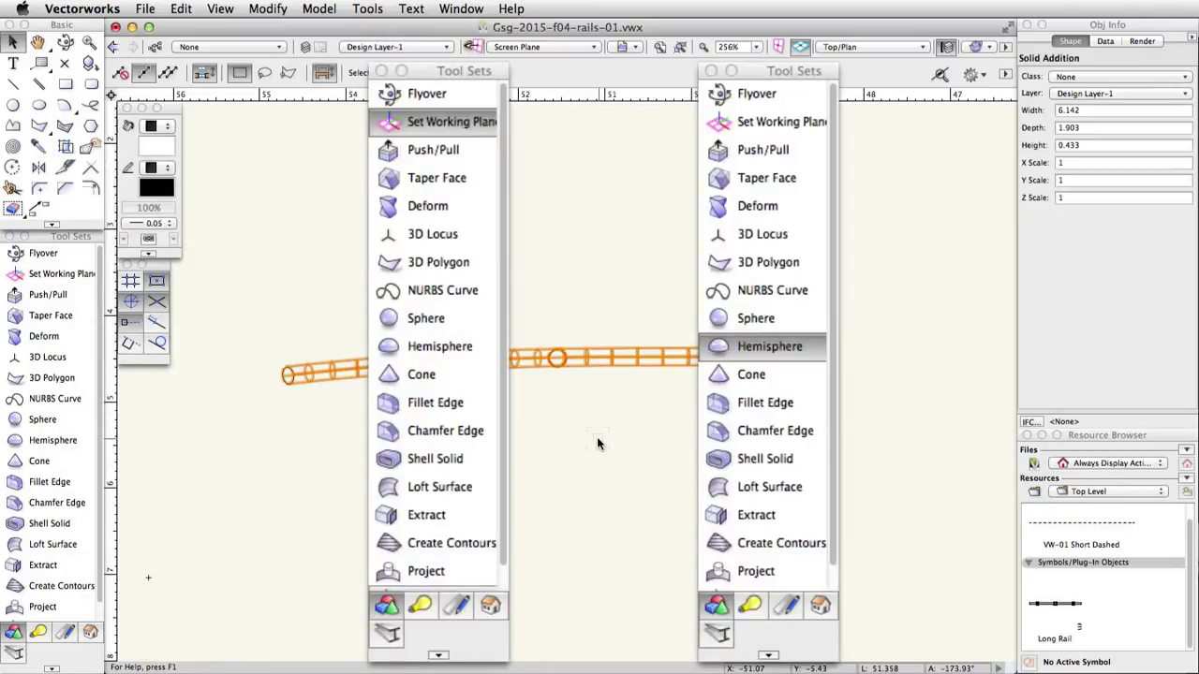
click(878, 48)
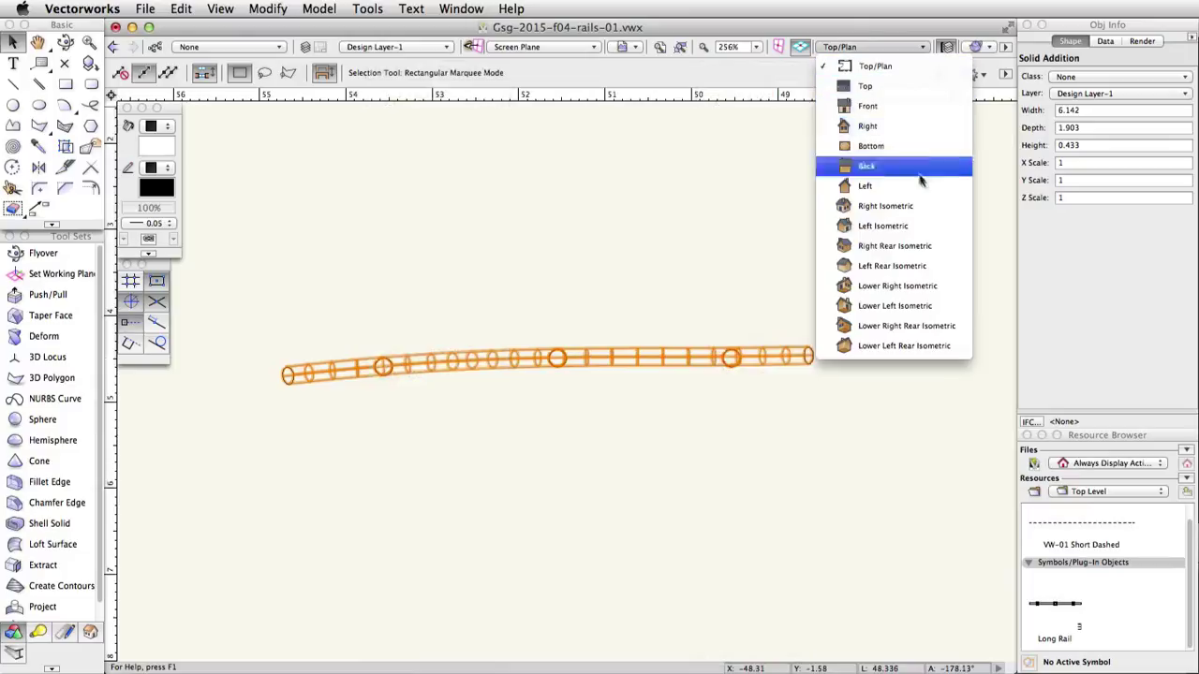
Switch to Left Isometric, zoom in on the rail's left end, and choose Set Working Plane
click(931, 227)
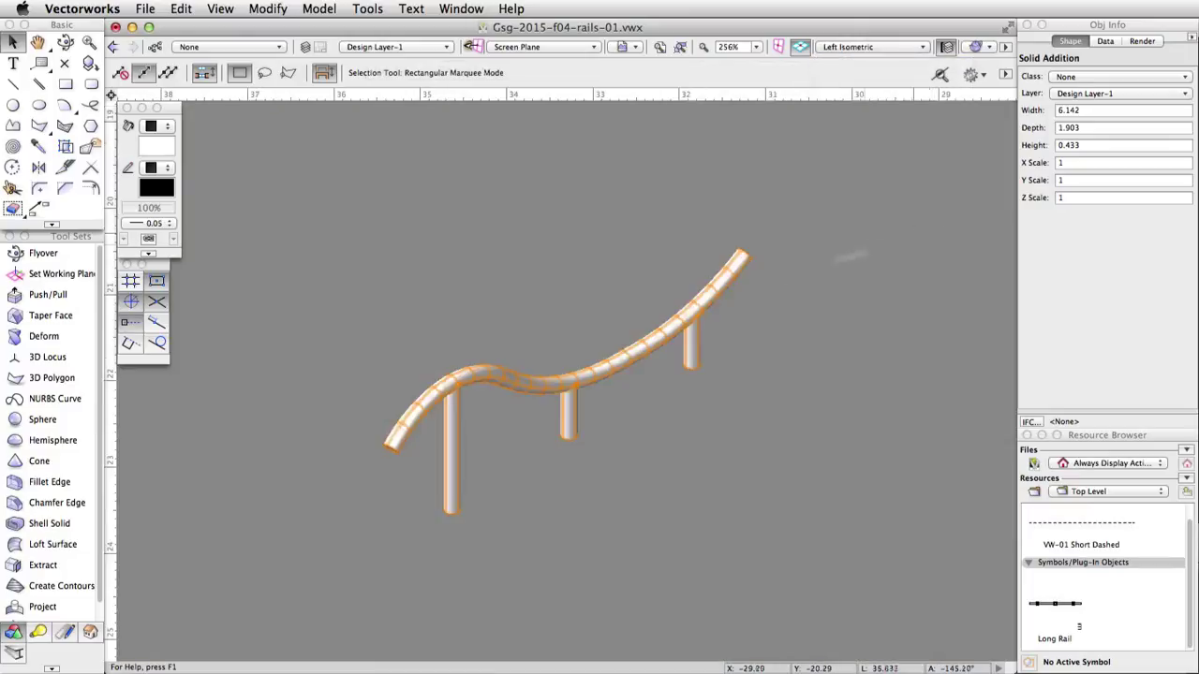
scroll(327, 477, up, 10)
middle_drag(683, 369, 379, 356)
click(57, 276)
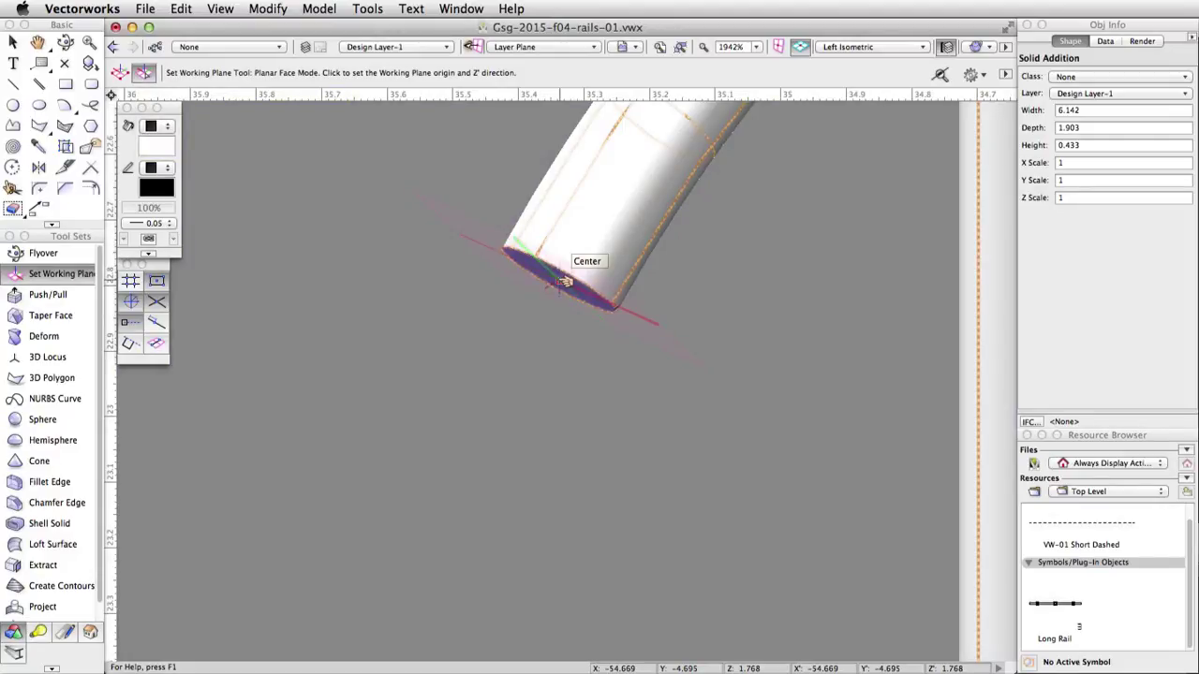
Set the working plane on the rail's end face and draw a 0.1-radius hemisphere across it
click(565, 281)
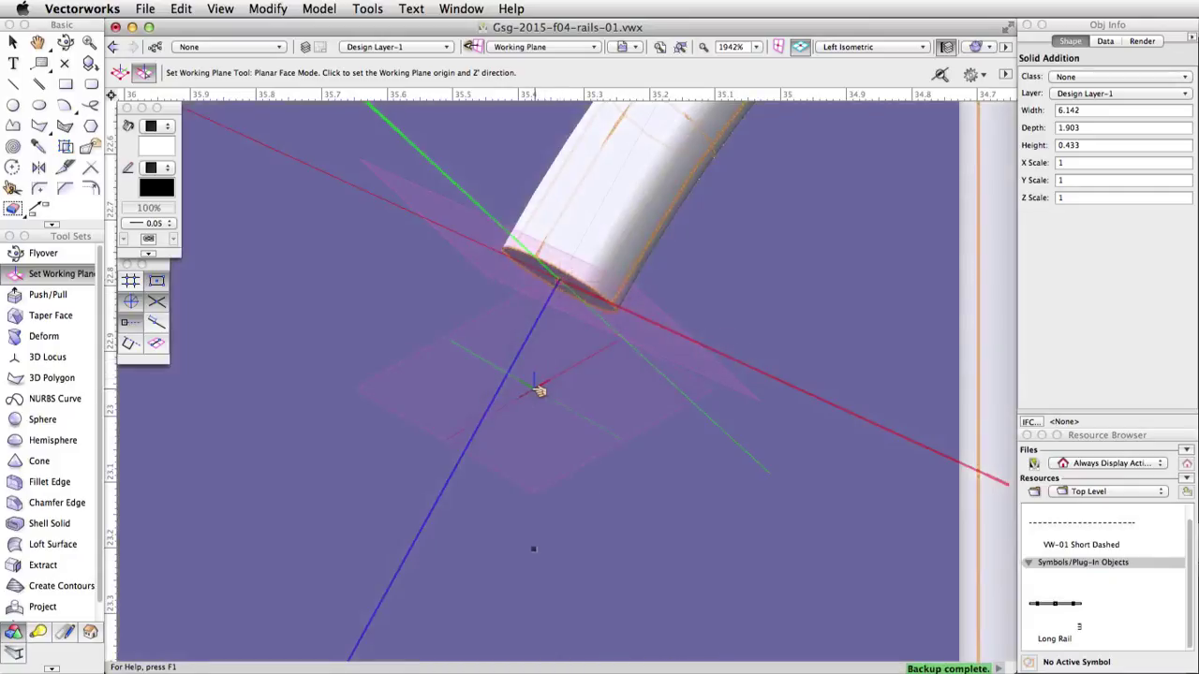
click(41, 443)
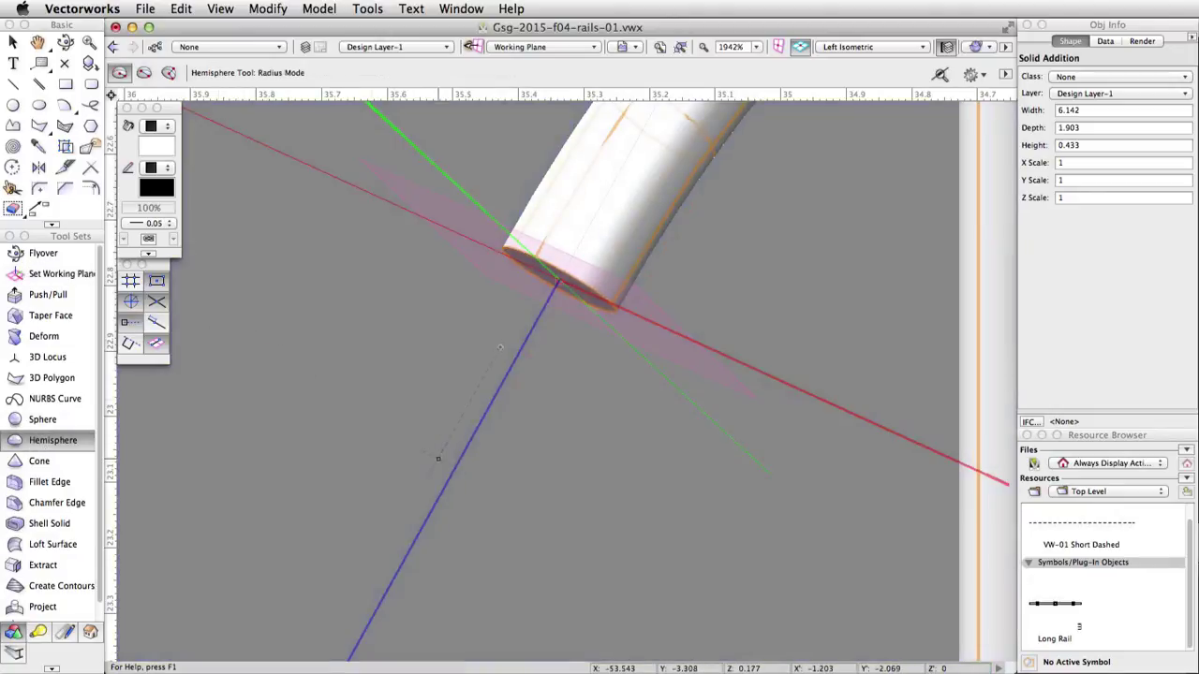
click(143, 75)
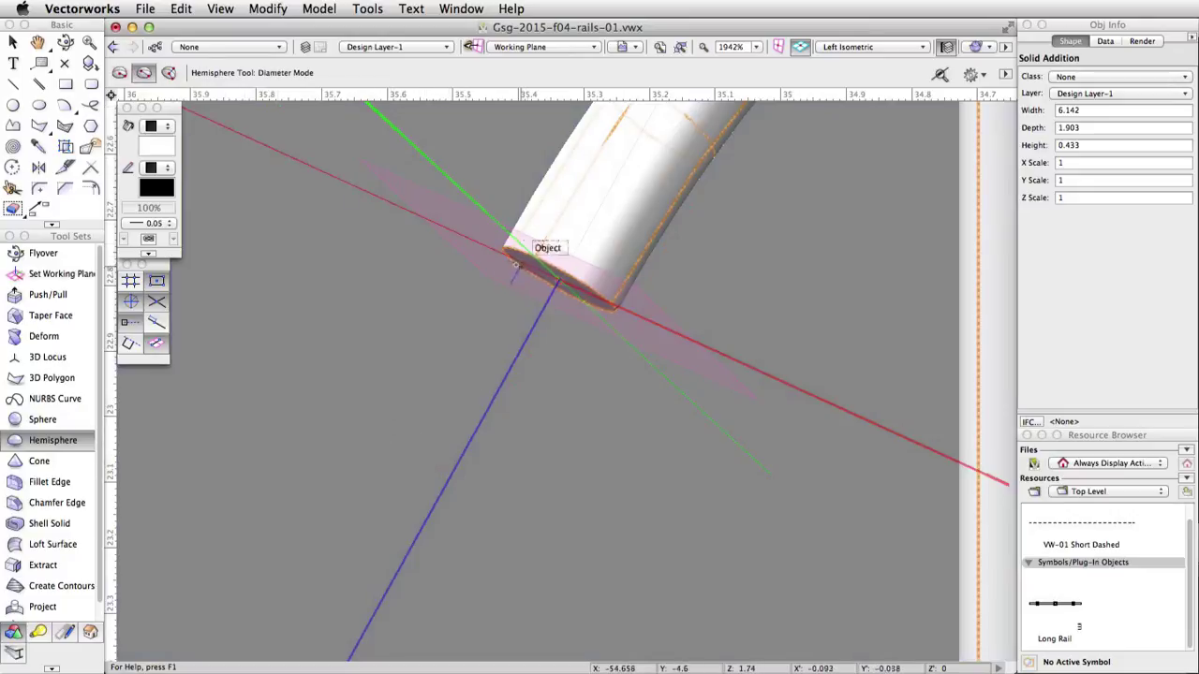
click(506, 257)
click(611, 304)
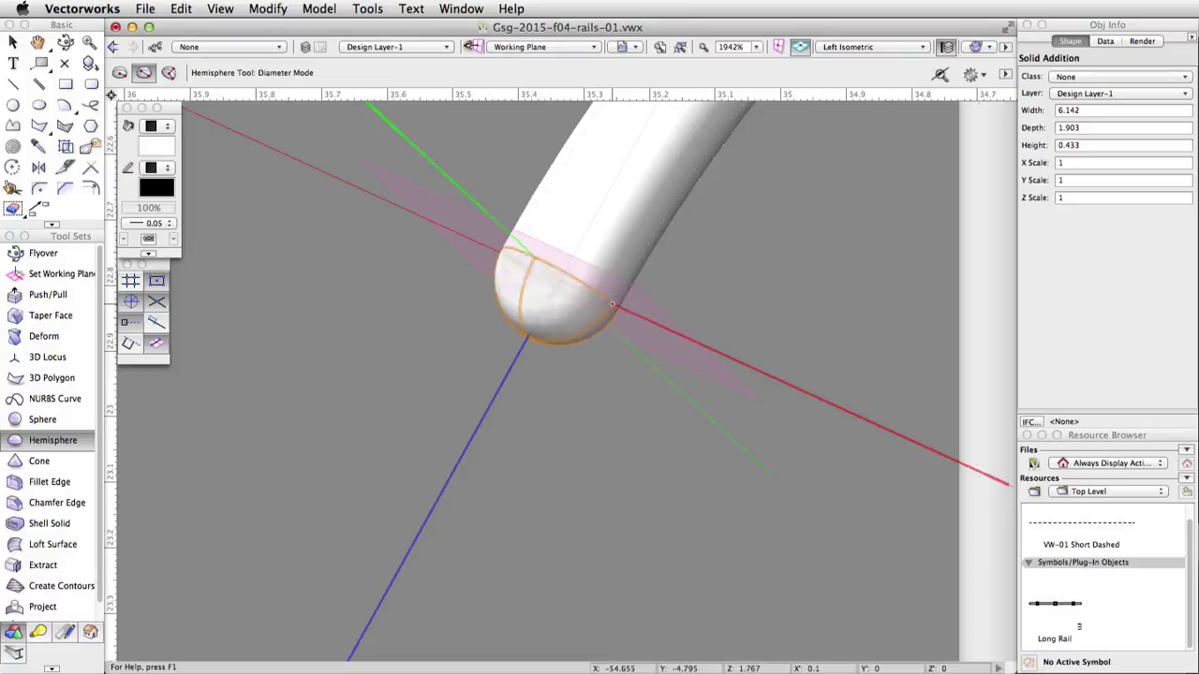
Orbit to inspect the new cap and marquee-select the rail with both end caps
super+middle_drag(627, 382, 558, 468)
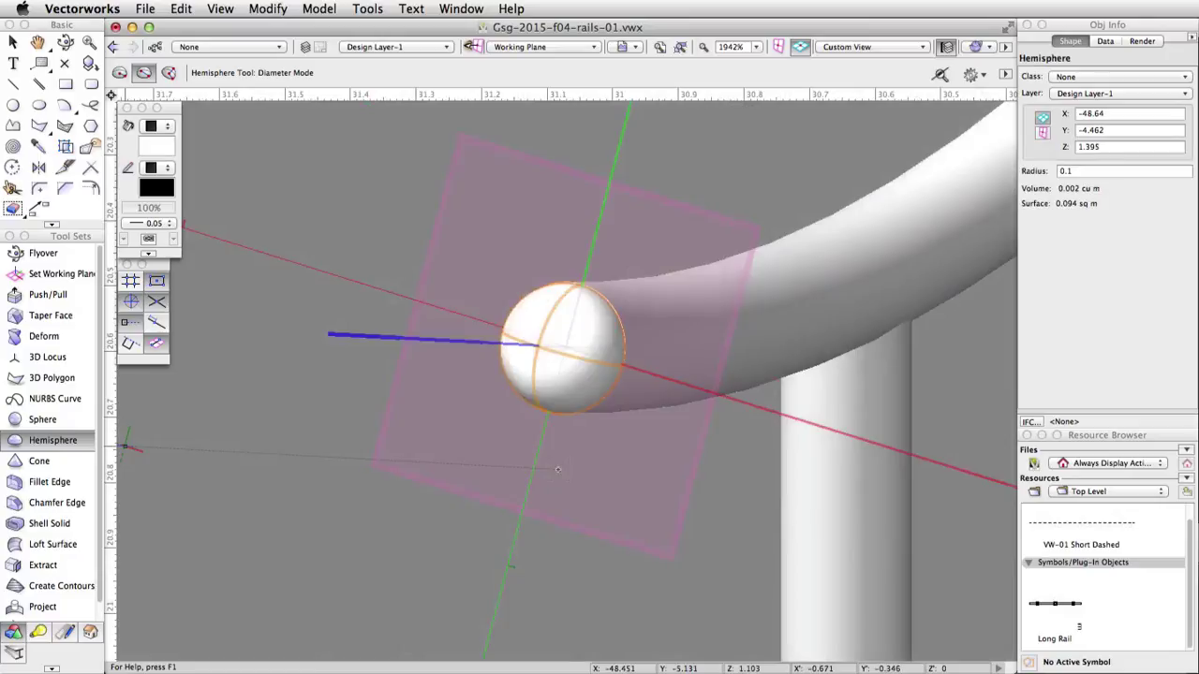
scroll(558, 469, down, 10)
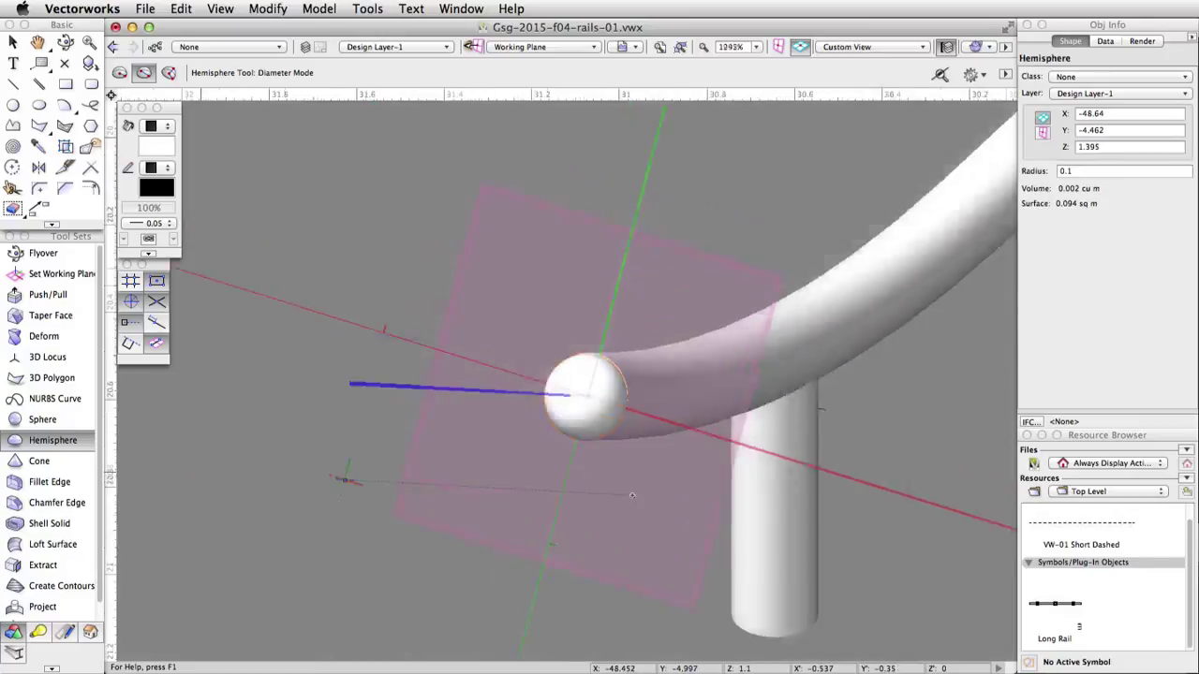
key(x)
drag(972, 133, 524, 557)
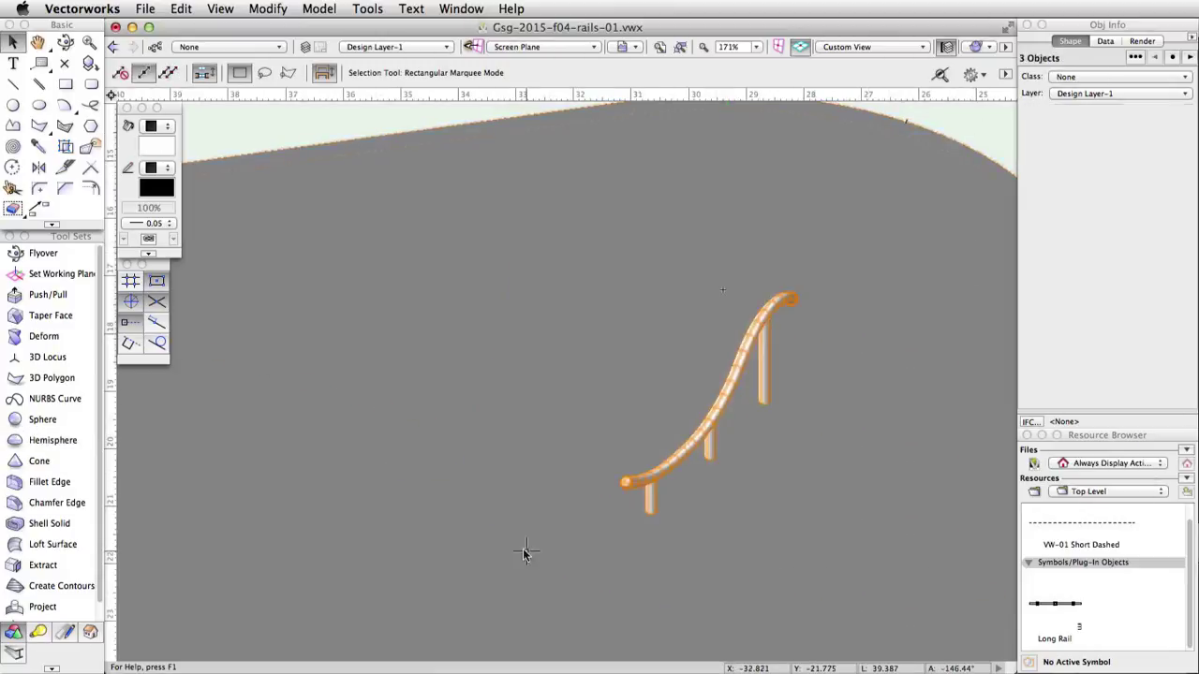
Combine the rail and end caps with Add Solids and give the result a grey fill
click(319, 9)
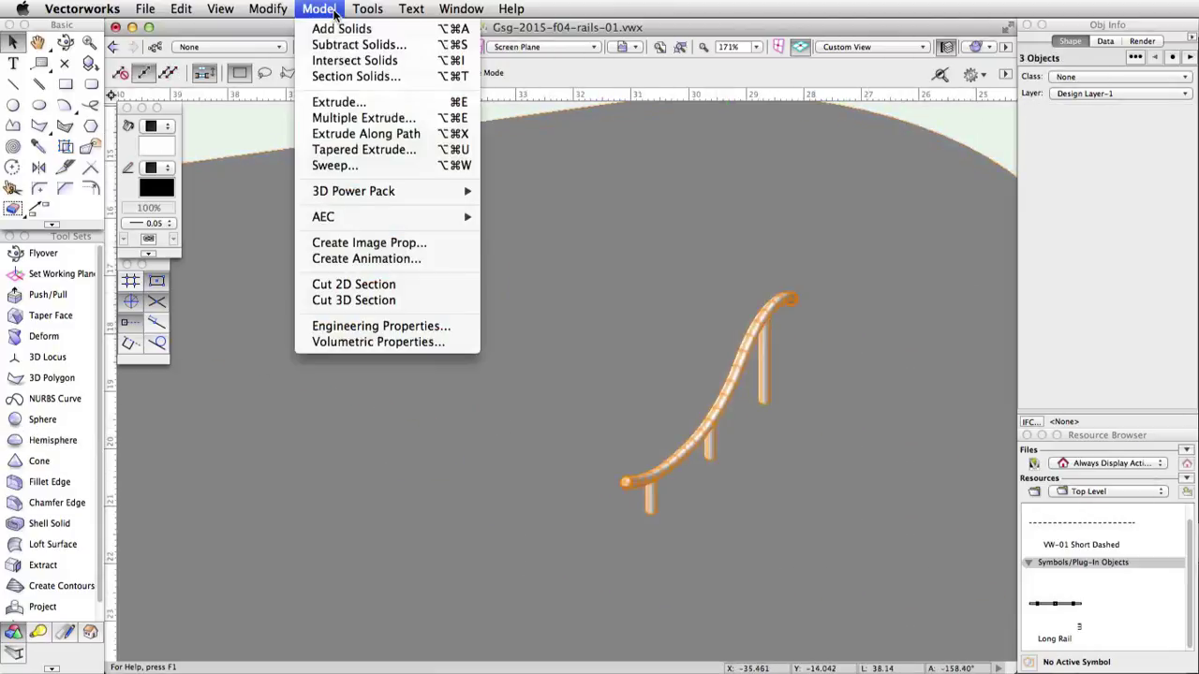
click(379, 30)
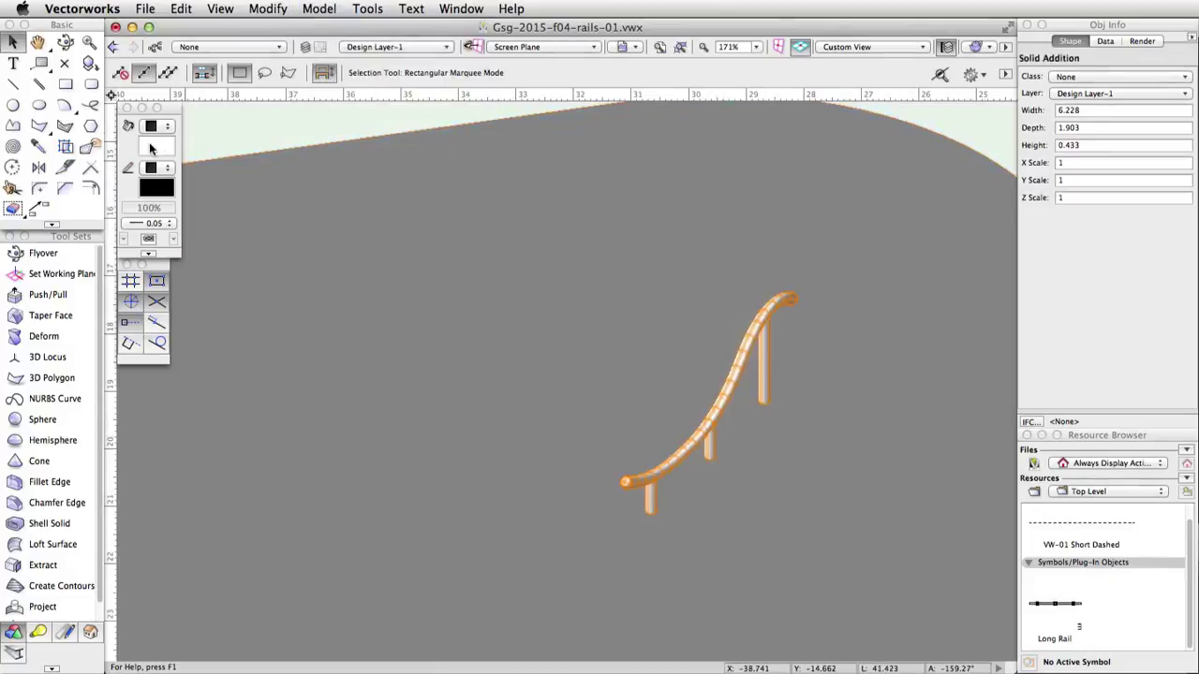
click(150, 148)
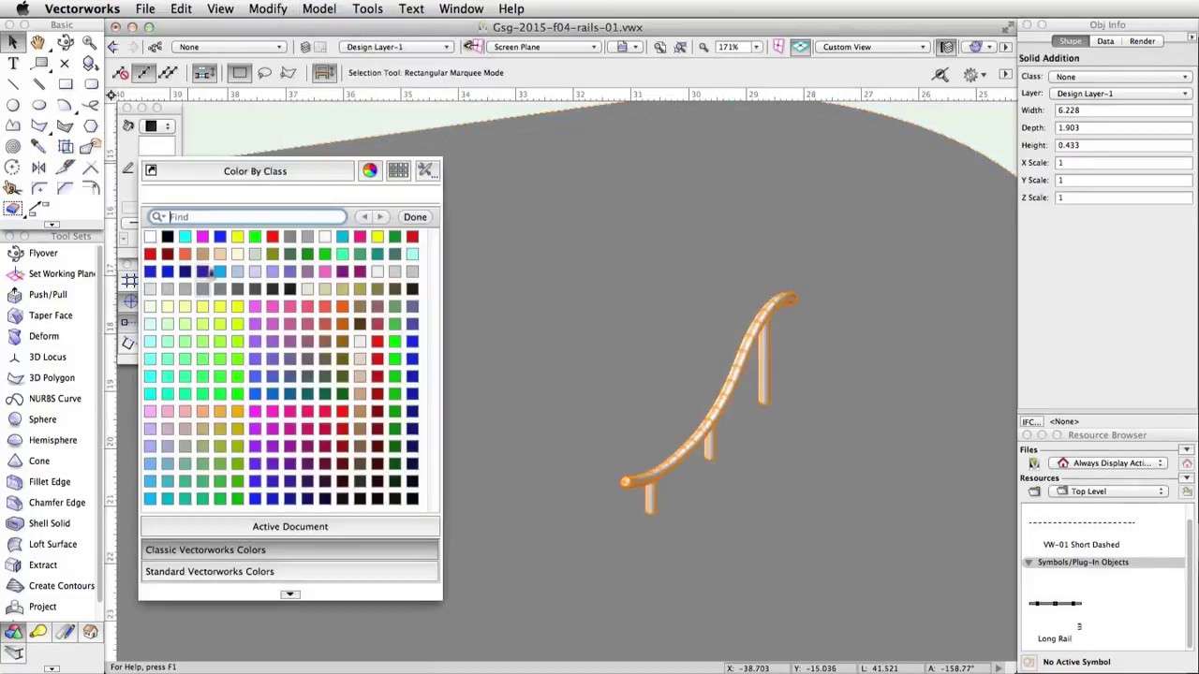
click(291, 235)
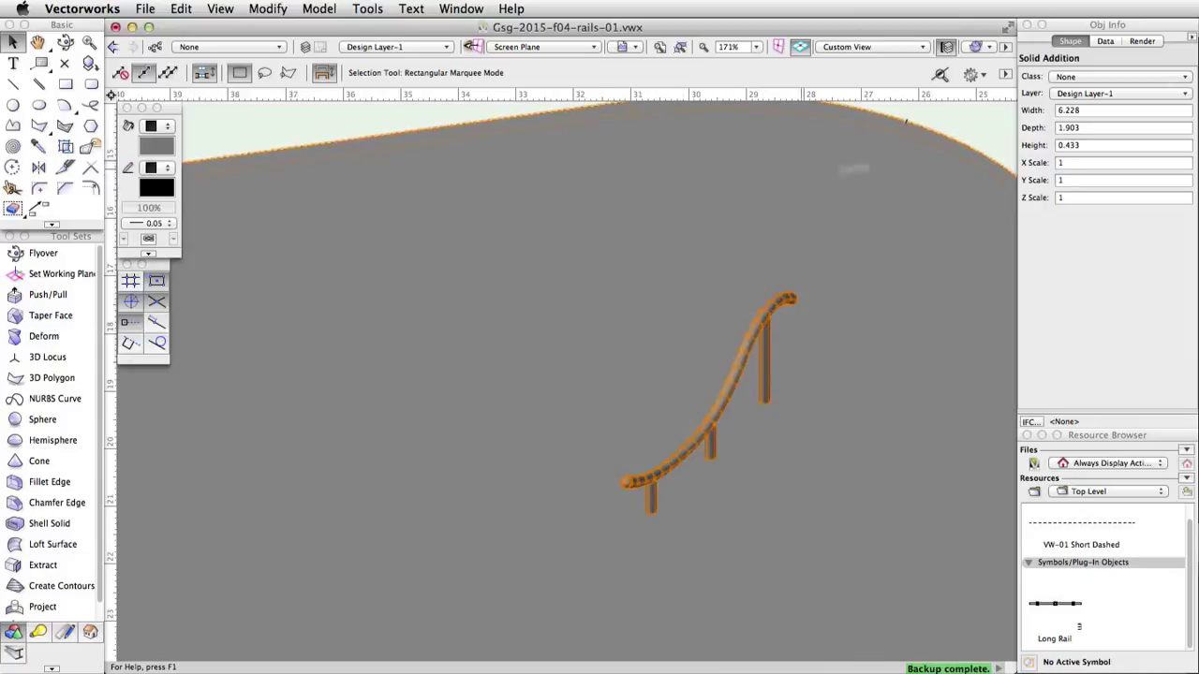